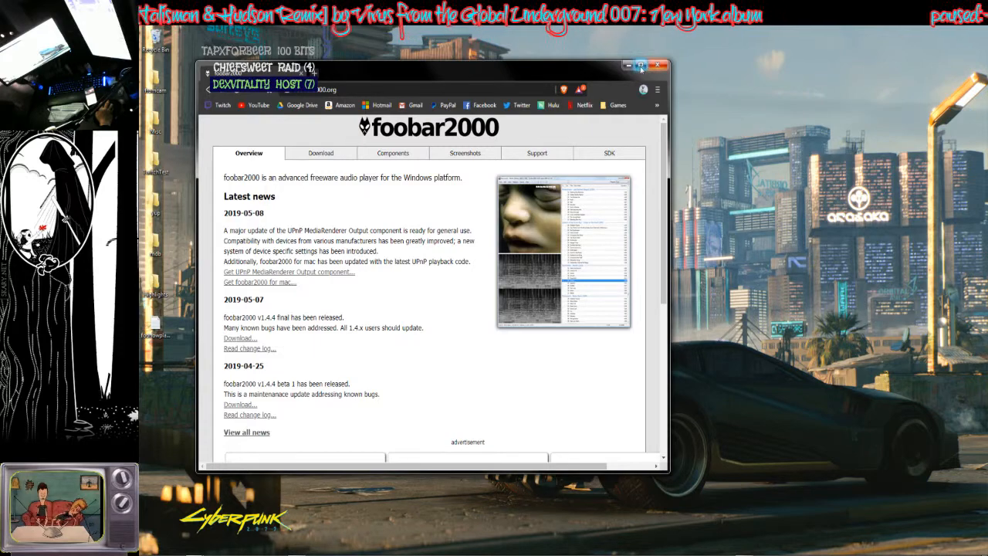
View the foobar2000 home page in a maximized window and close it.
left_click(641, 64)
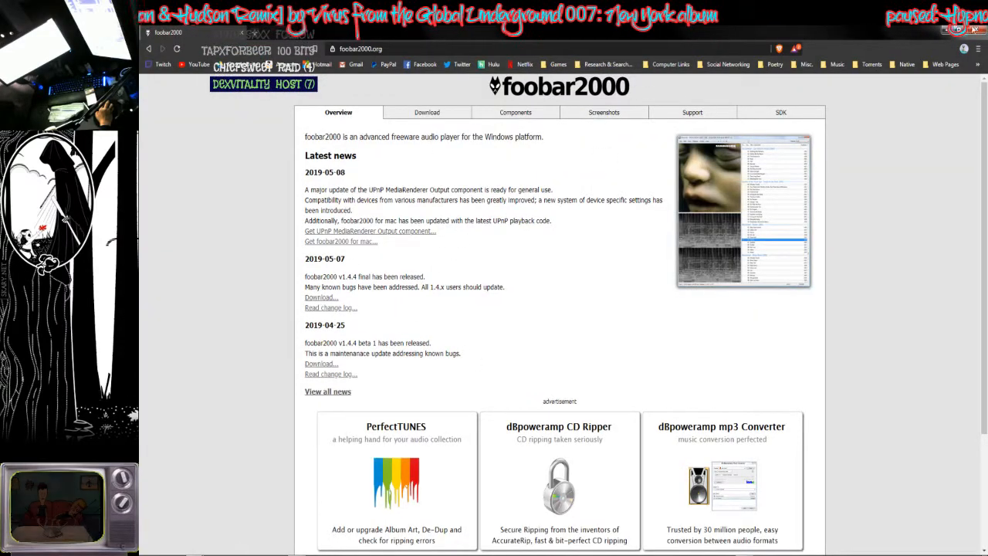
left_click(977, 30)
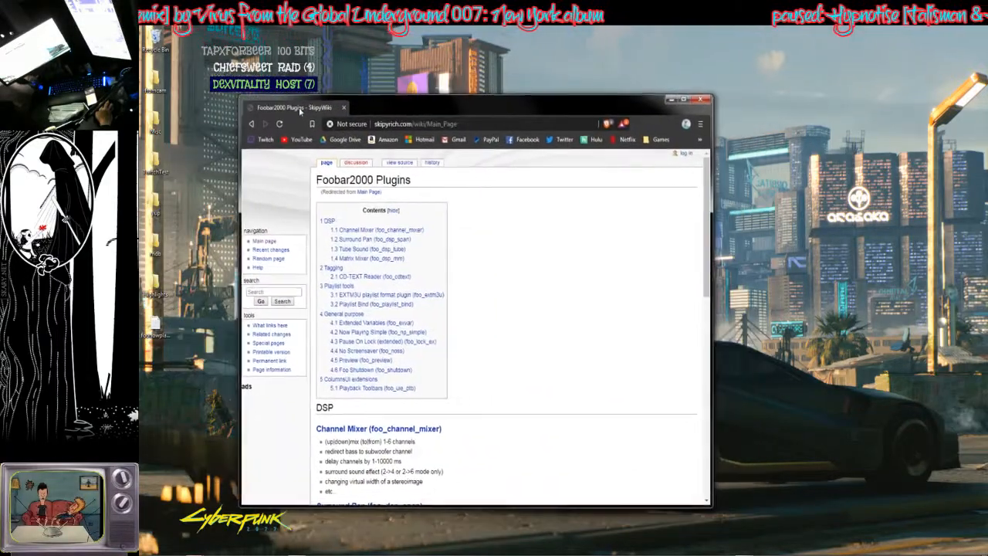
Download the Now Playing Simple plugin archive foo_np_simple.7z from the SkipyWiki page to the Desktop and close the browser.
left_click_drag(300, 111, 298, 110)
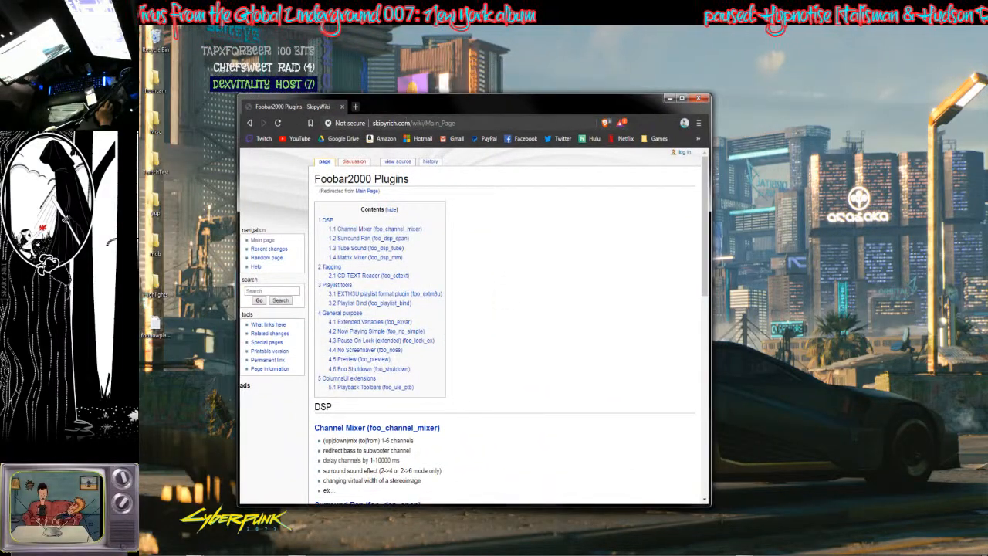
scroll(494, 409, "down", 10)
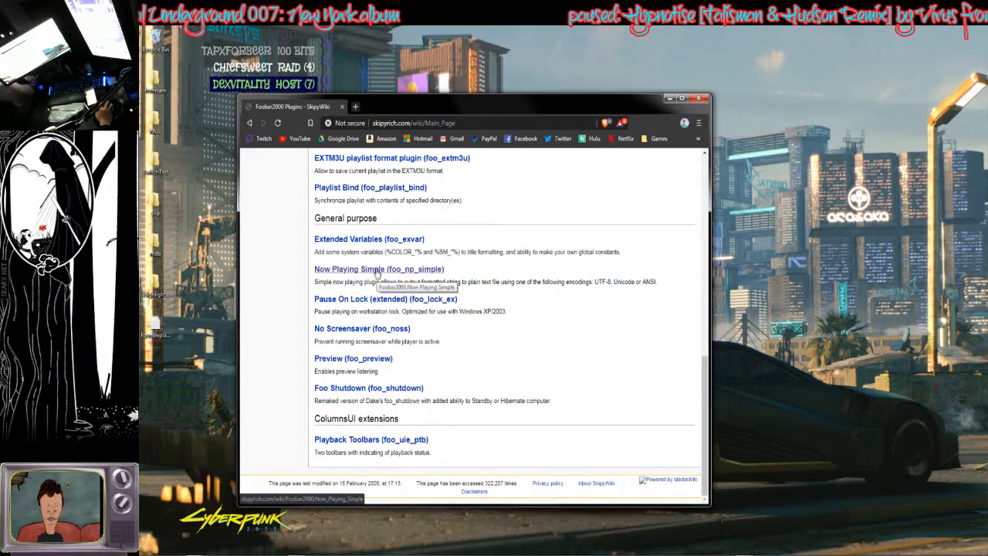
left_click(378, 269)
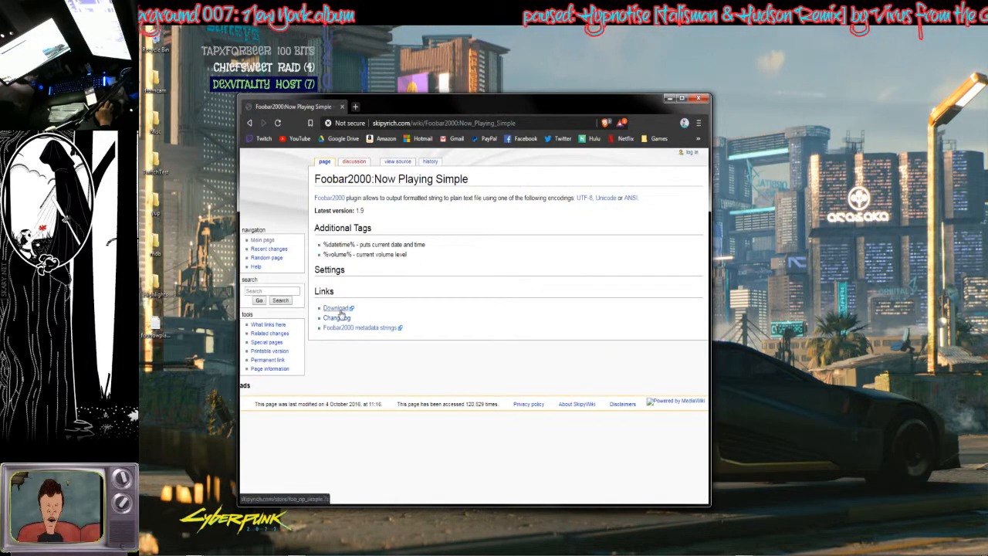
left_click(341, 313)
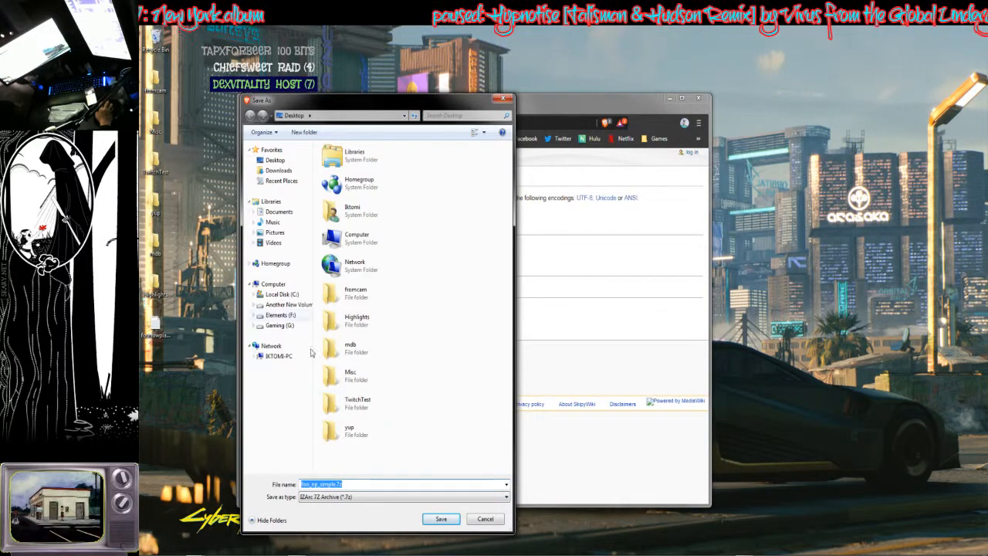
left_click(441, 519)
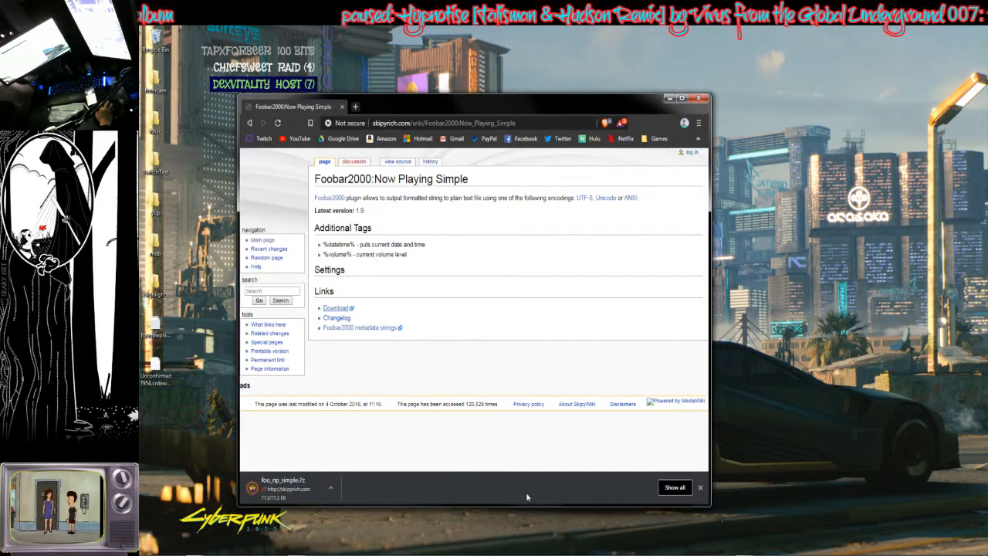
left_click(700, 487)
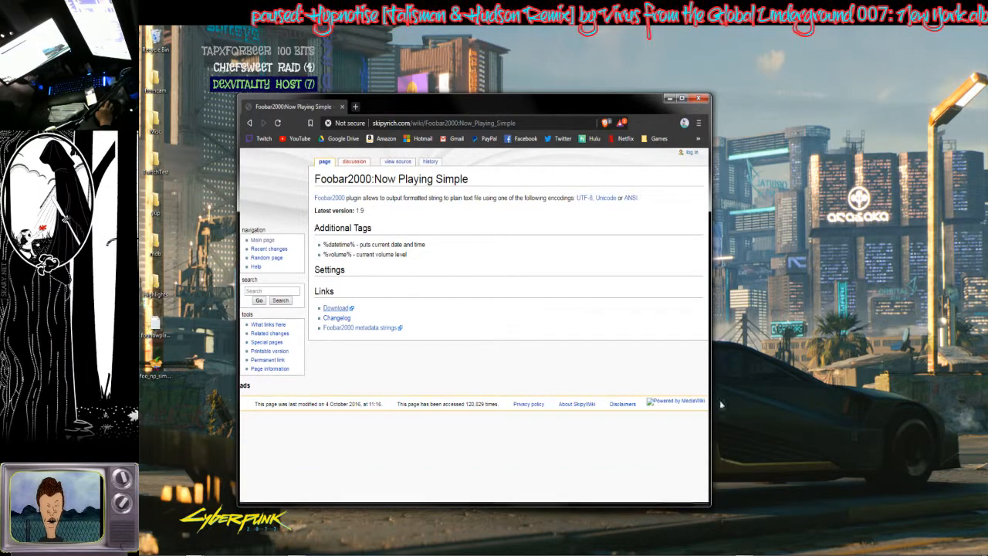
left_click(704, 102)
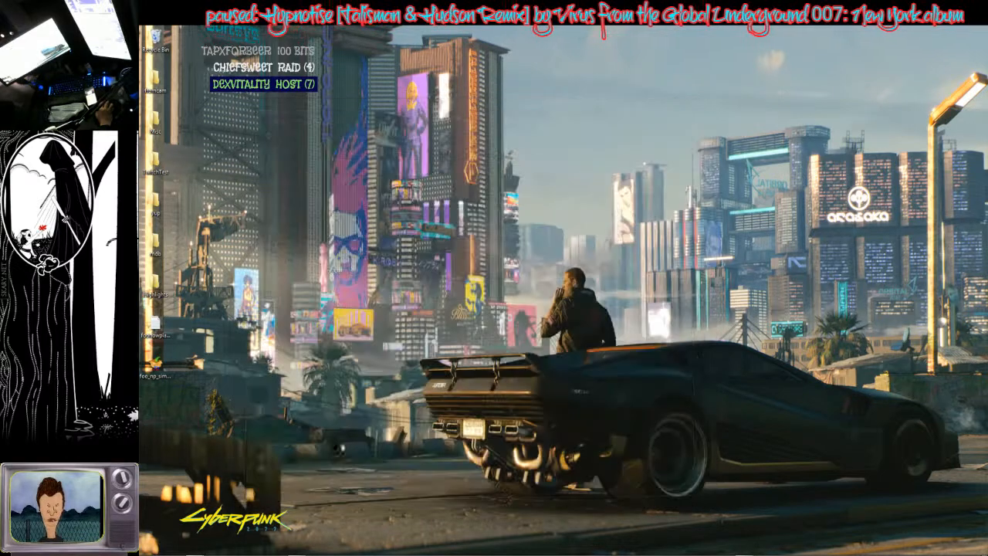
Extract foo_np_simple.7z on the desktop into its own foo_np_simple folder with IZArc, allowing the program to make changes.
right_click(158, 362)
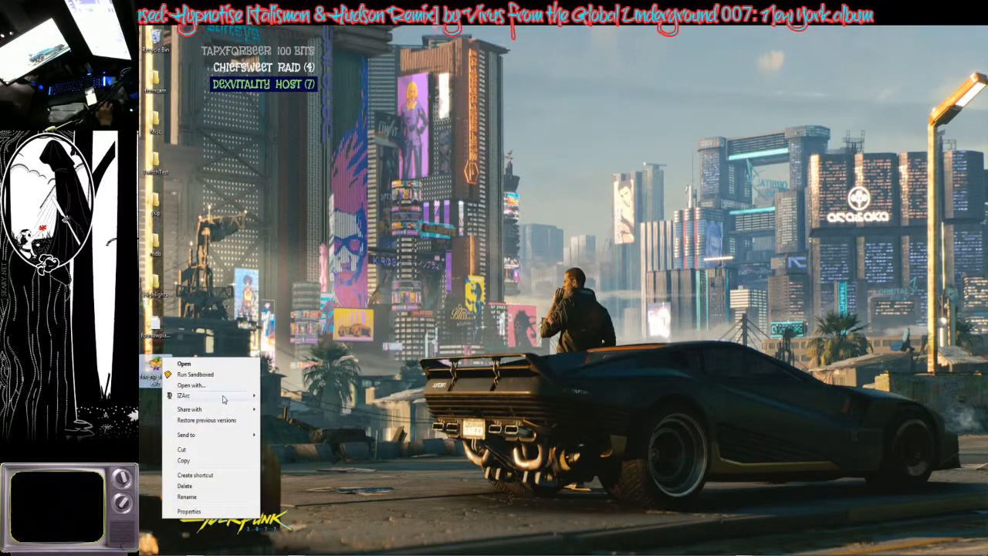
mouse_move(224, 396)
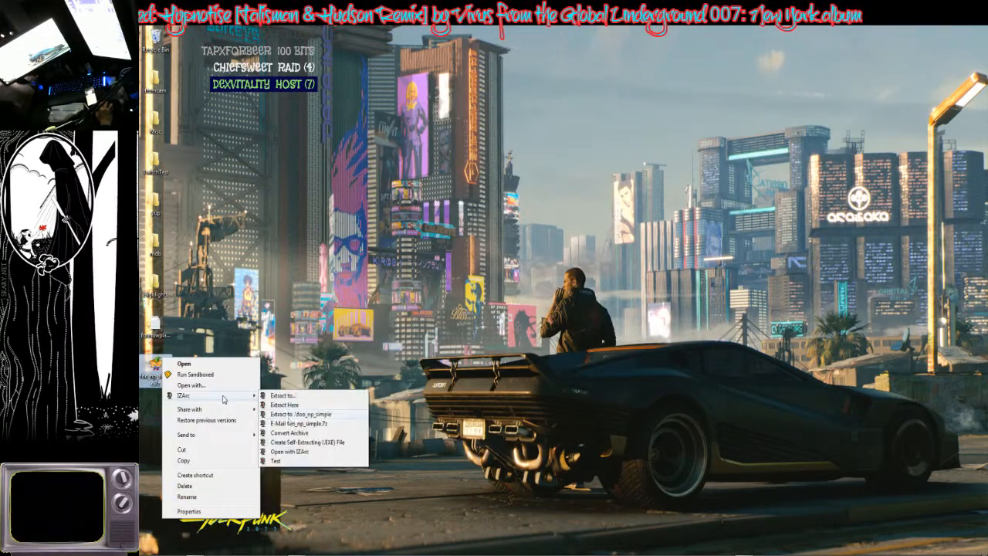
left_click(320, 415)
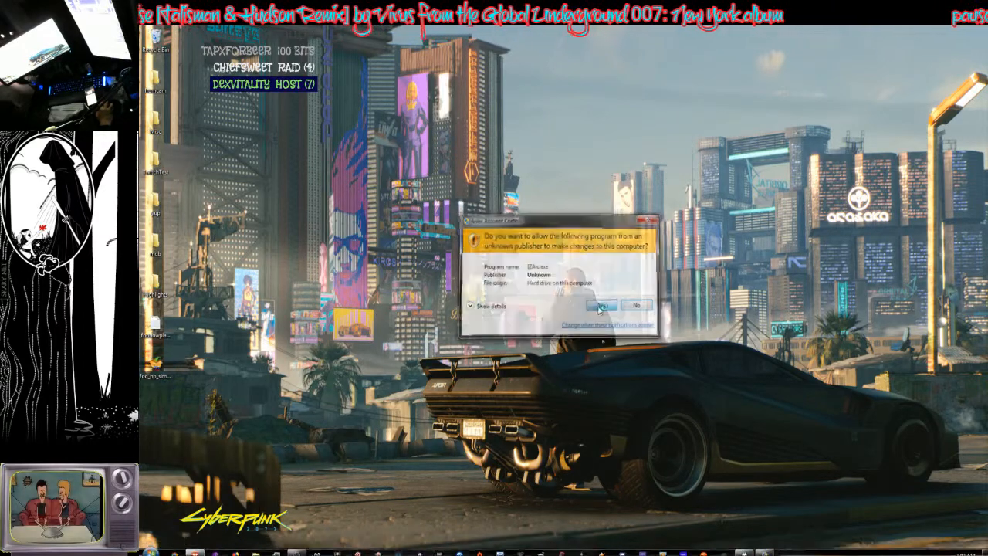
left_click(601, 306)
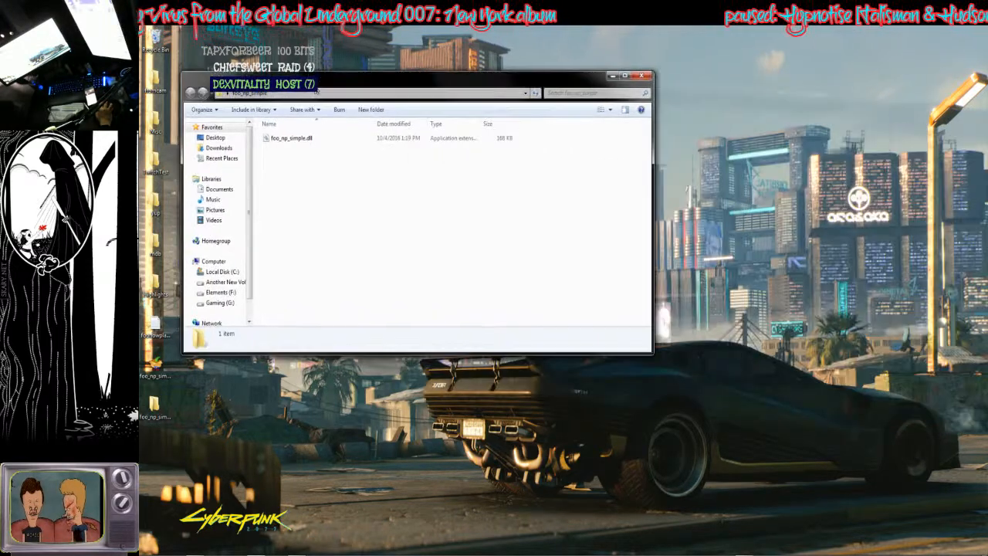
Copy foo_np_simple.dll from the extracted folder and go to the foobar2000 folder in Program Files (x86) on drive C.
right_click(298, 140)
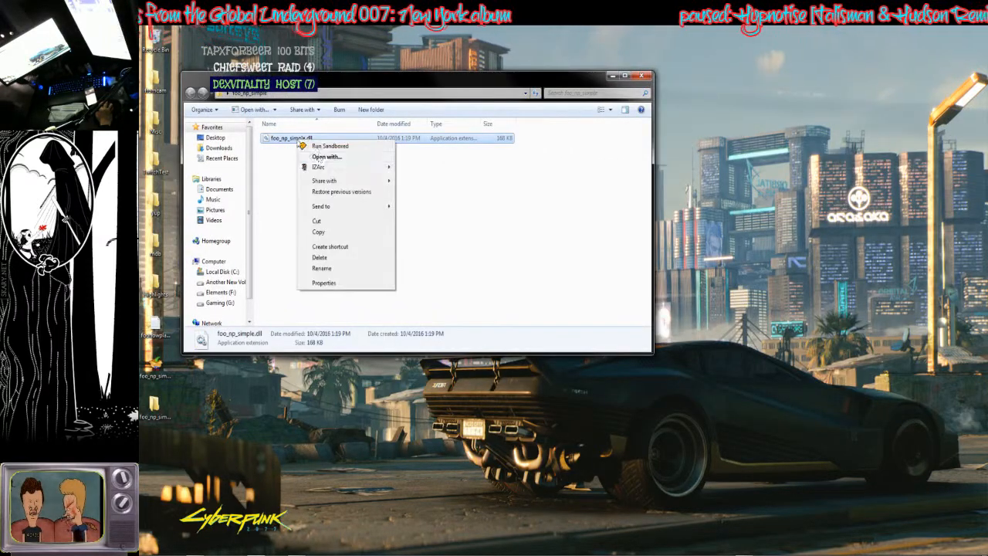
left_click(328, 233)
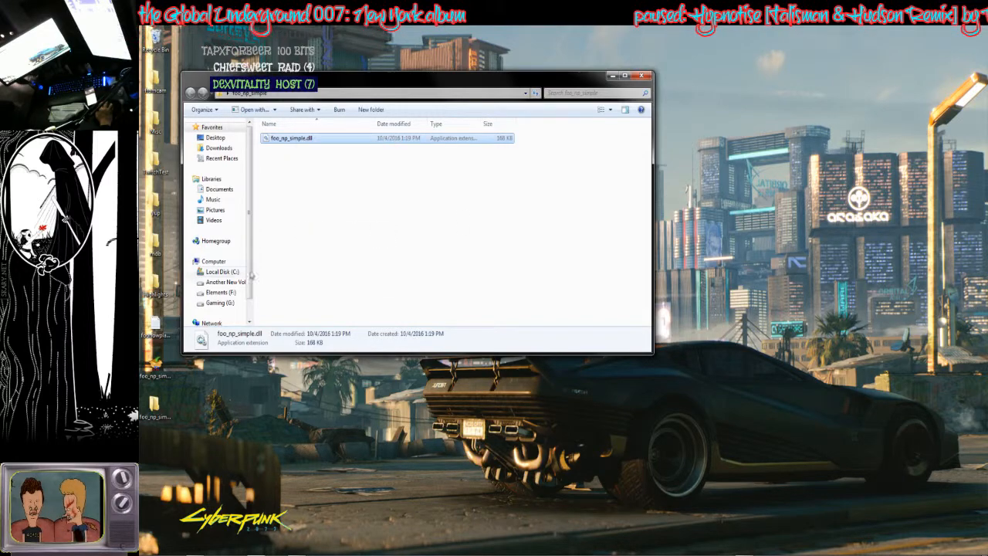
left_click(220, 272)
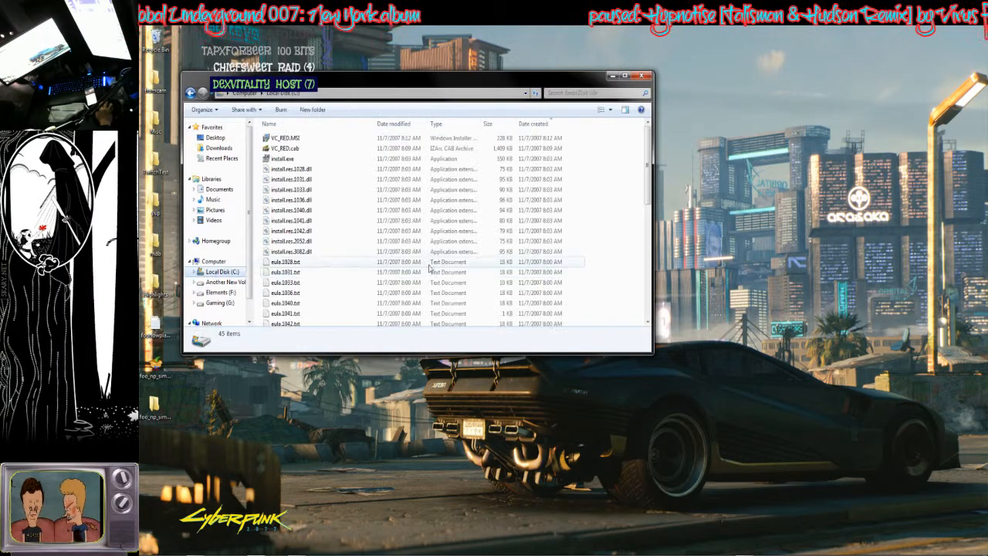
left_click(305, 266)
scroll(306, 278, "down", 8)
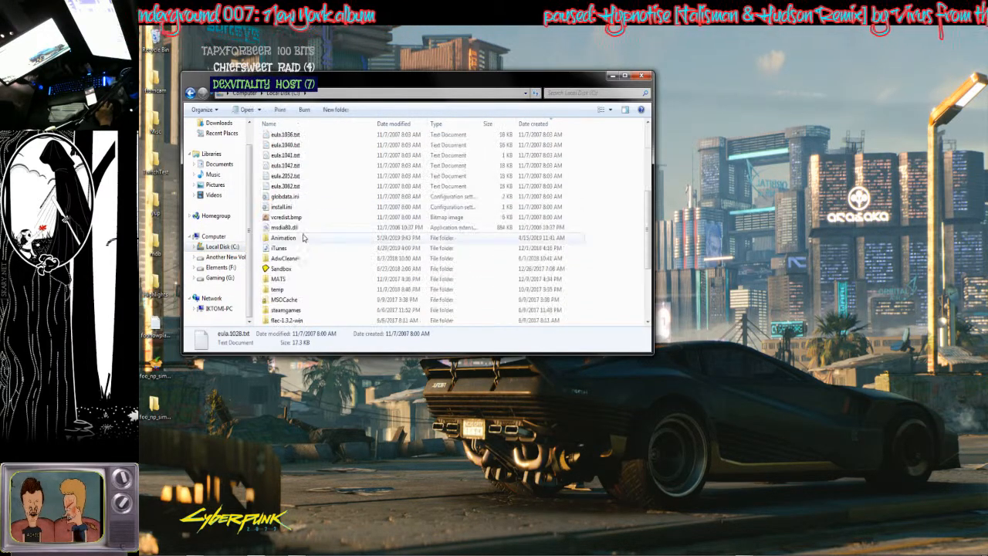
scroll(305, 284, "down", 1)
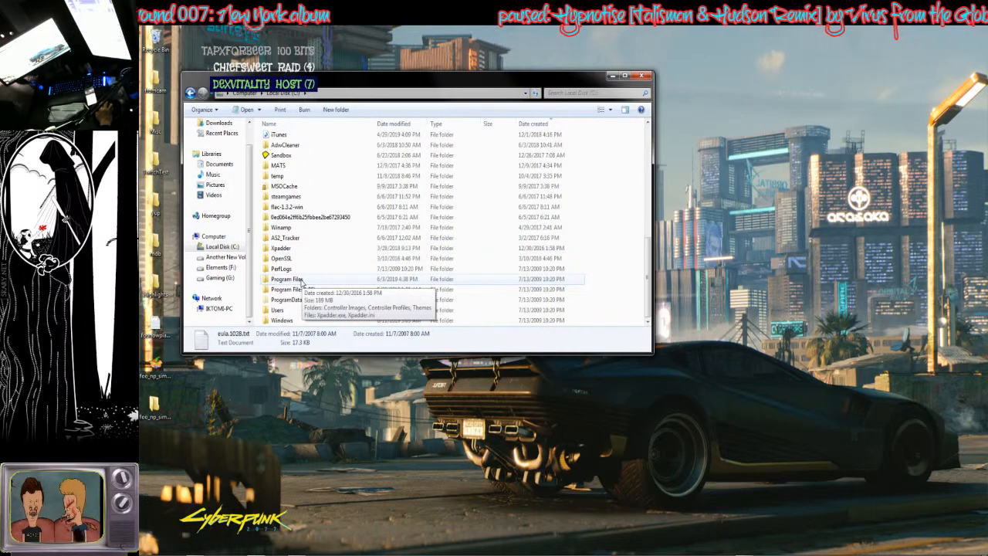
double_click(297, 290)
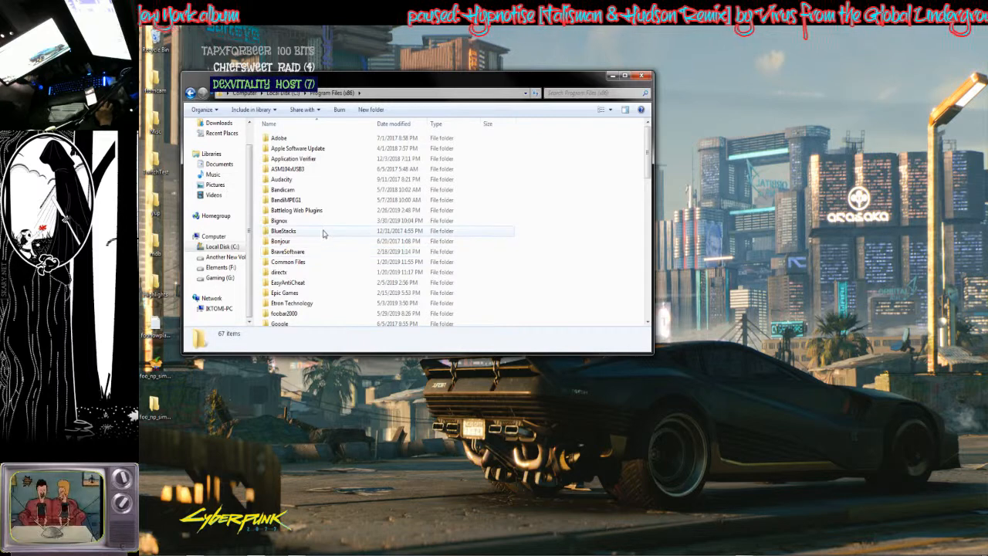
scroll(321, 234, "down", 1)
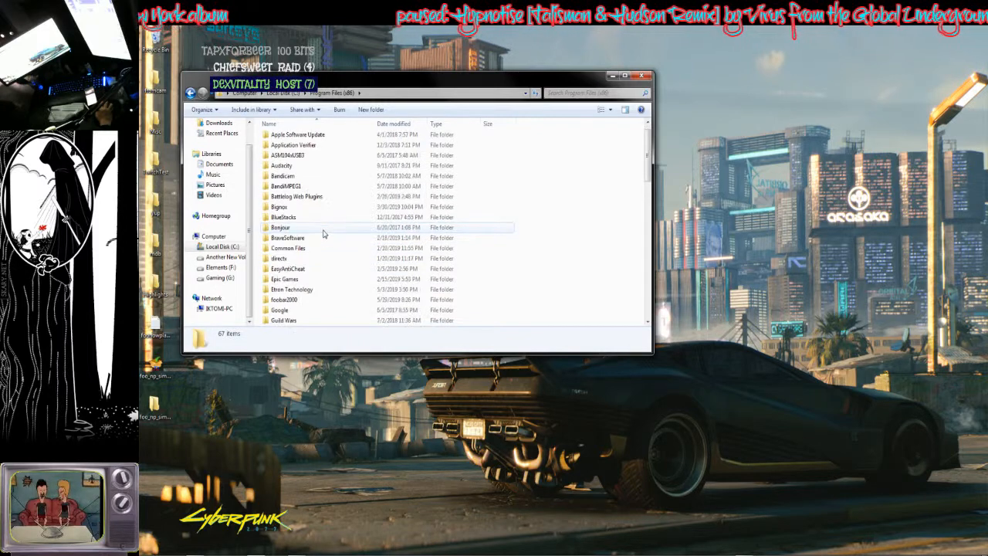
double_click(296, 299)
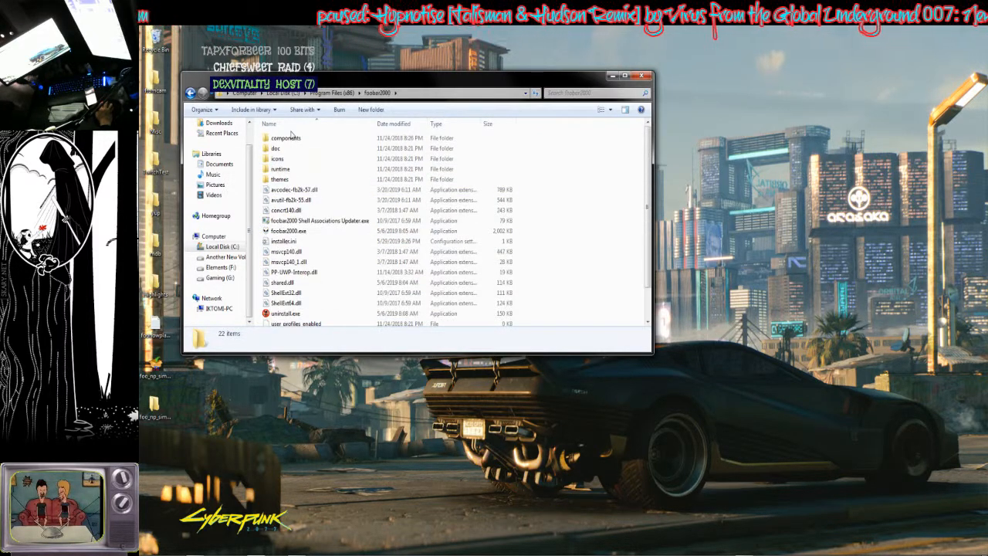
Paste the plugin DLL into the components folder, replacing the existing file, and open that folder.
left_click(292, 142)
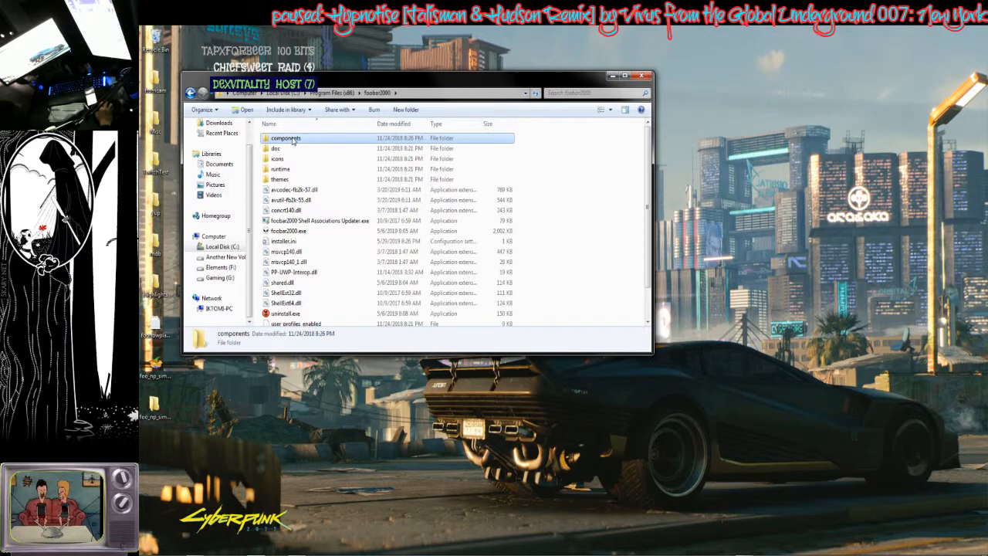
right_click(292, 142)
left_click(312, 315)
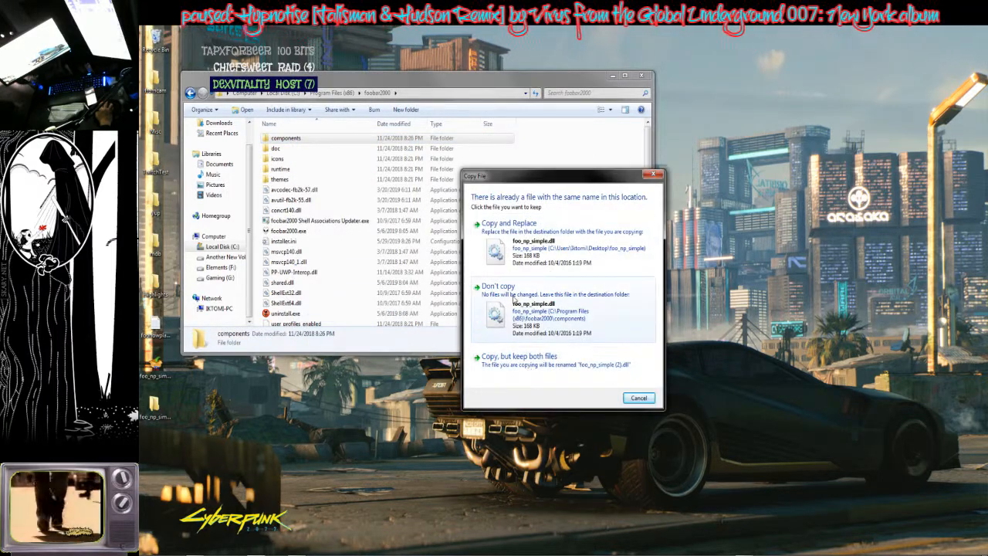
left_click(536, 246)
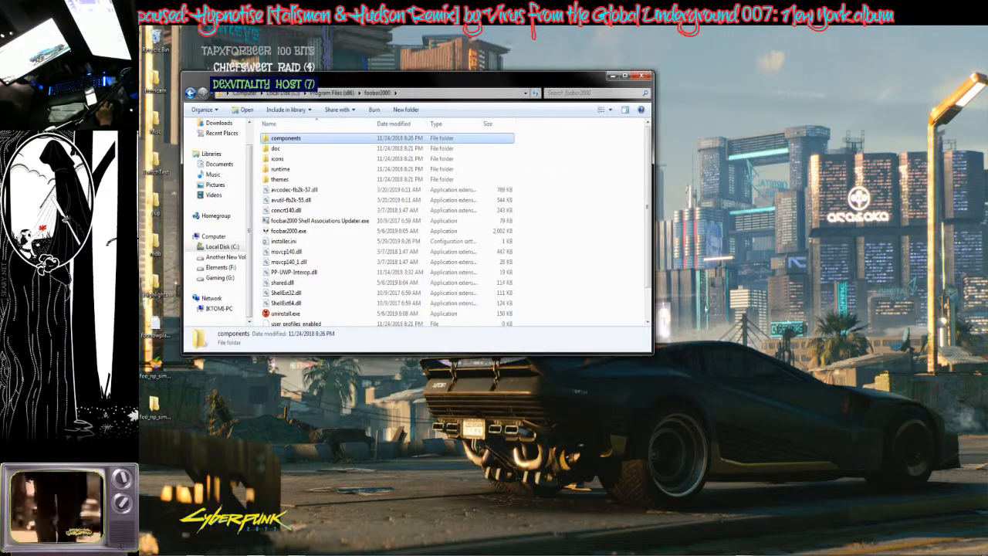
double_click(284, 139)
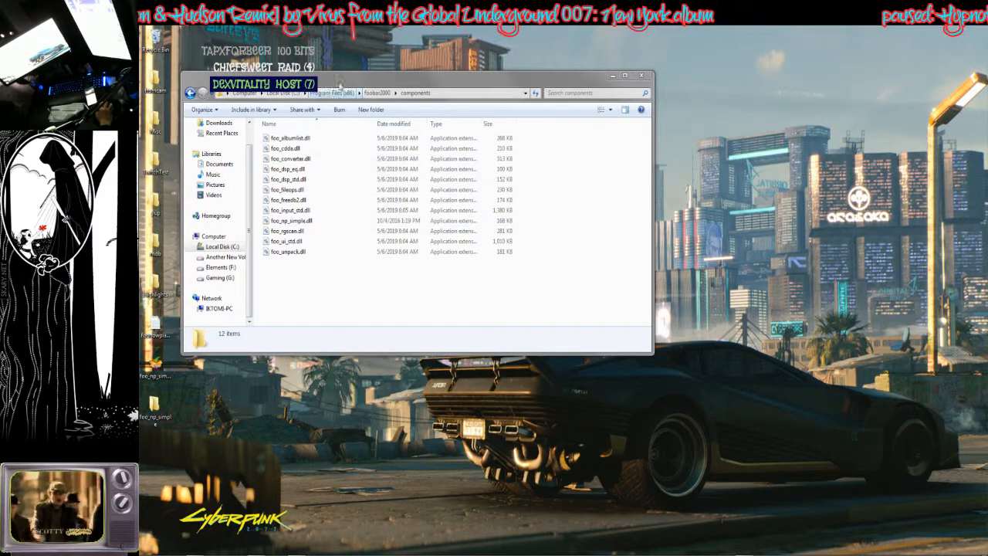
left_click_drag(349, 80, 494, 59)
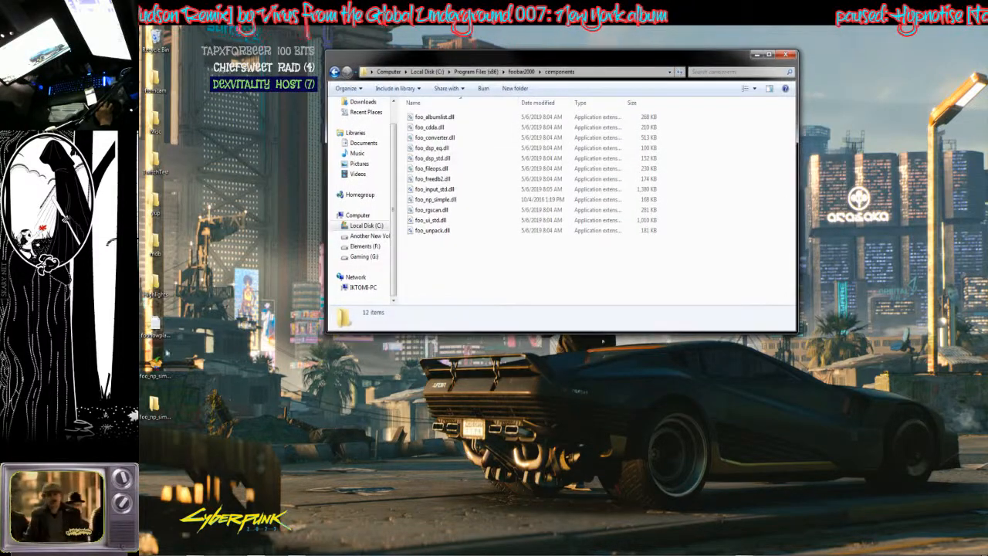
Examine the properties of foonowplaying.txt on the desktop, including its details and previous versions, and close them.
left_click(164, 323)
right_click(155, 335)
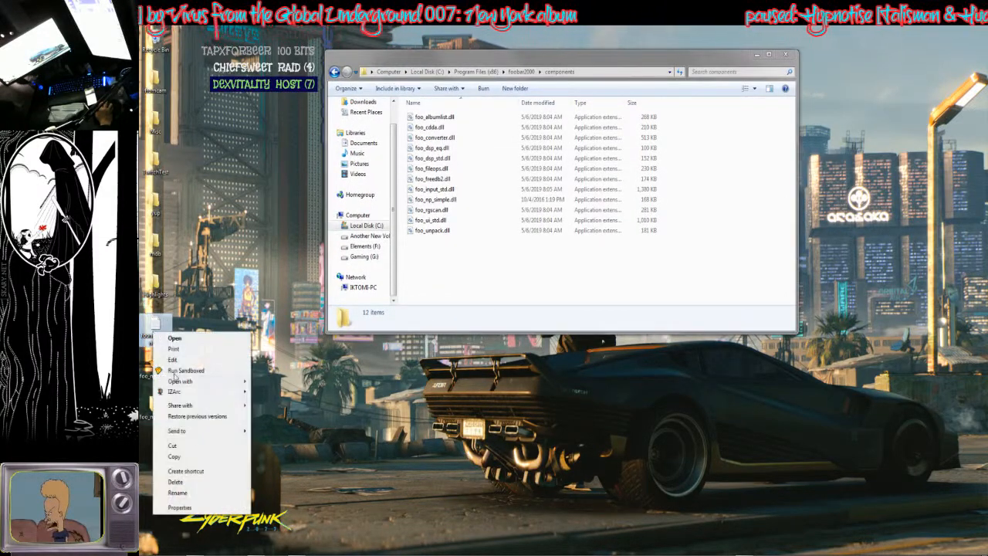
key("Escape")
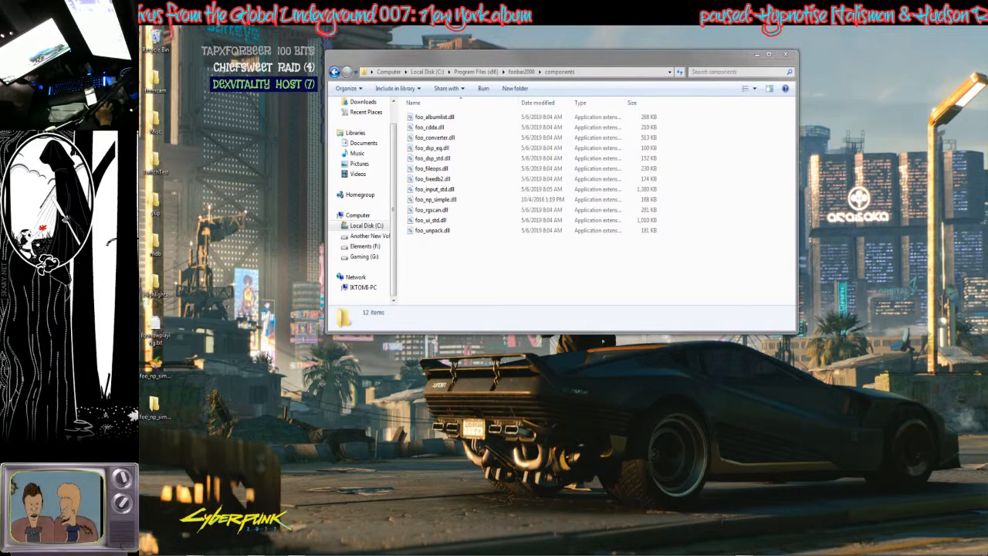
right_click(153, 330)
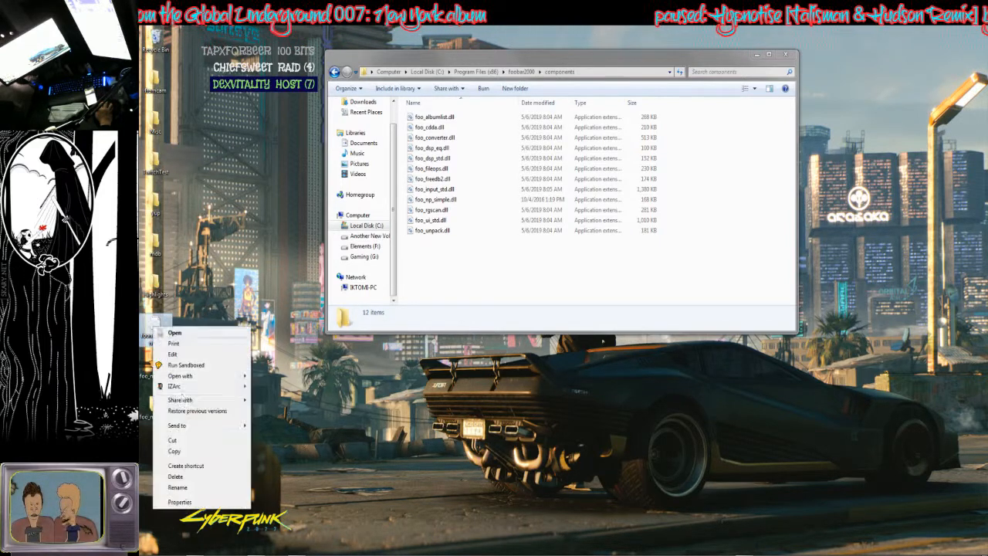
left_click(180, 502)
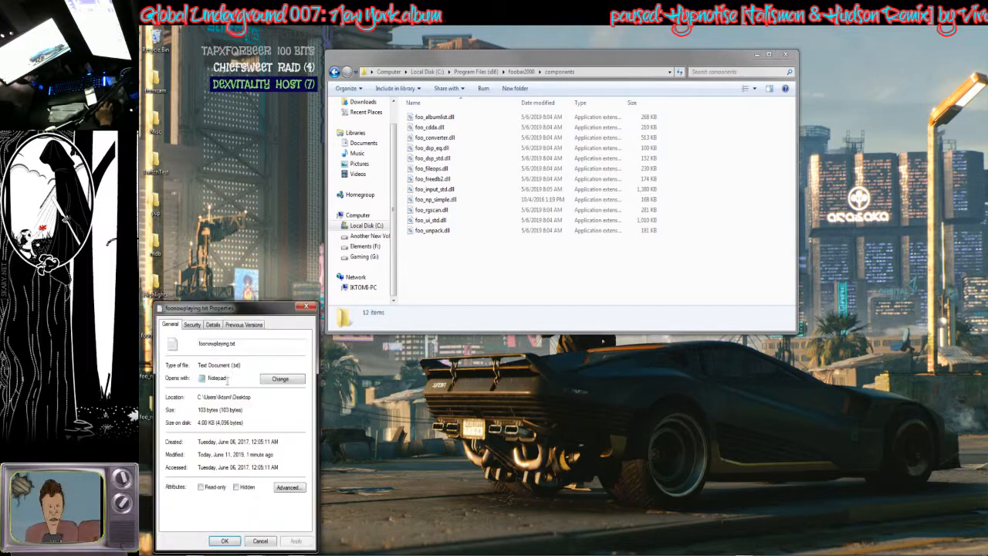
left_click(198, 325)
left_click(212, 324)
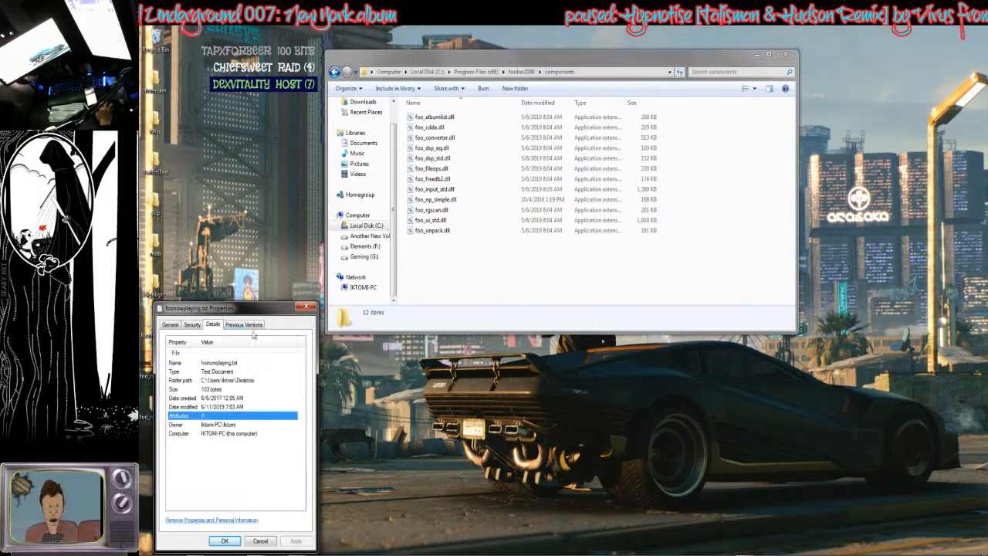
left_click(244, 324)
left_click(170, 324)
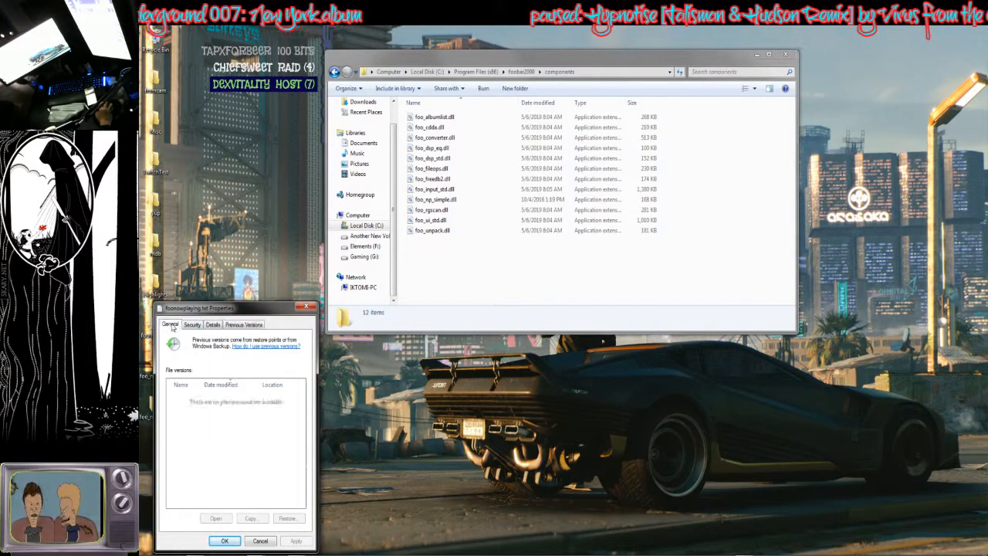
left_click(305, 308)
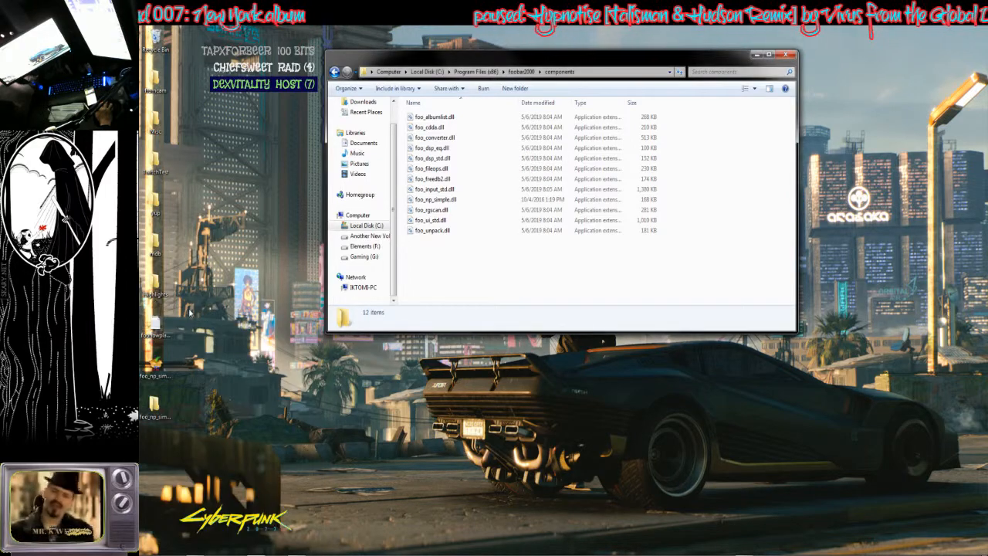
Close the components folder window and bring the foobar2000 player window onto this screen.
left_click(786, 55)
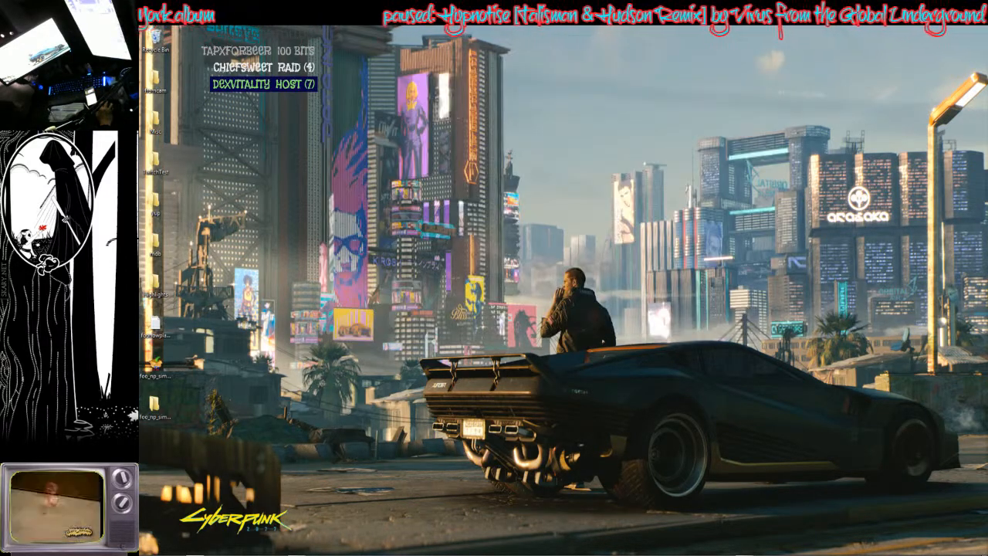
left_click_drag(987, 192, 480, 82)
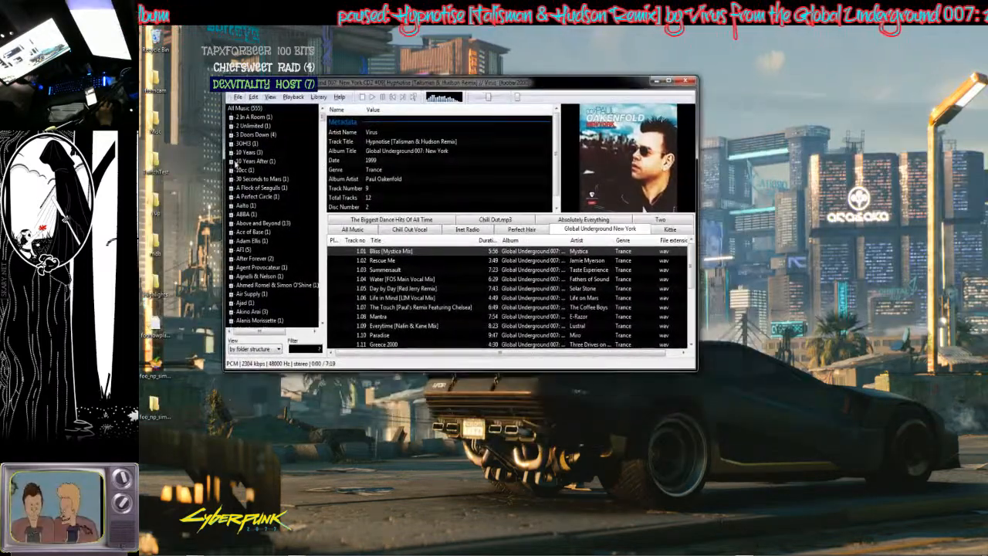
Open the Now Playing Simple page in the foobar2000 preferences.
left_click(238, 98)
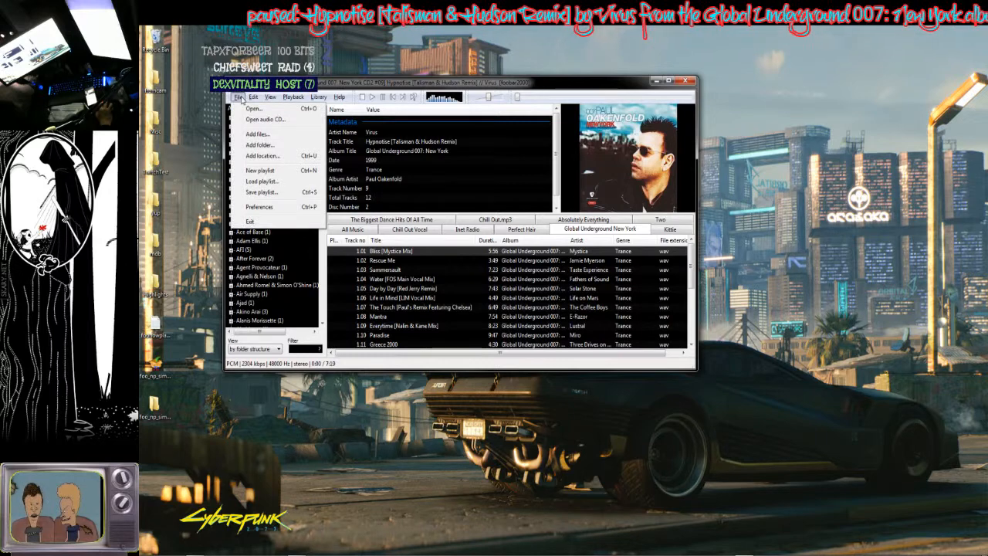
mouse_move(271, 98)
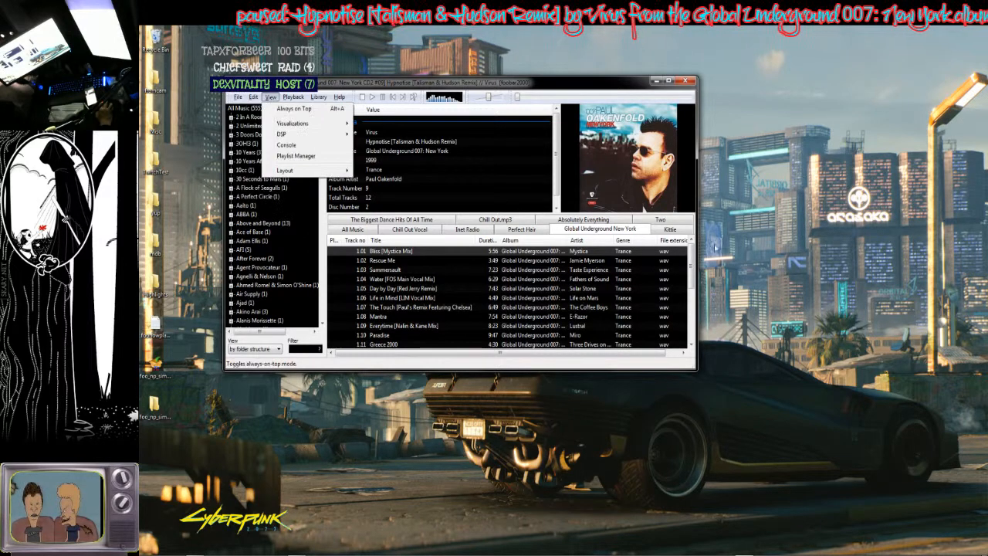
left_click(238, 98)
left_click(259, 207)
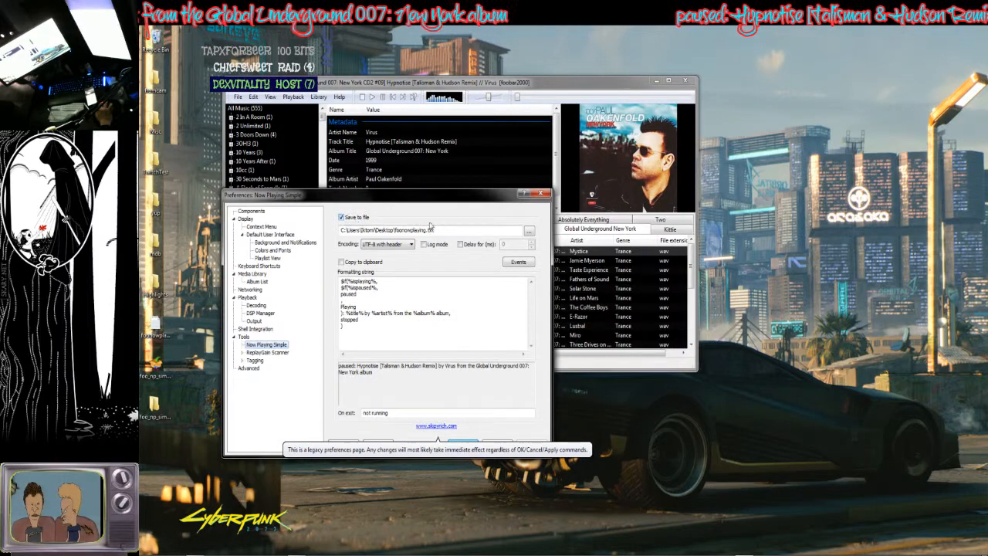
Try to choose foonowplaying.txt on the desktop as the plugin's output file, declining to replace it and cancelling the file selection.
left_click(530, 233)
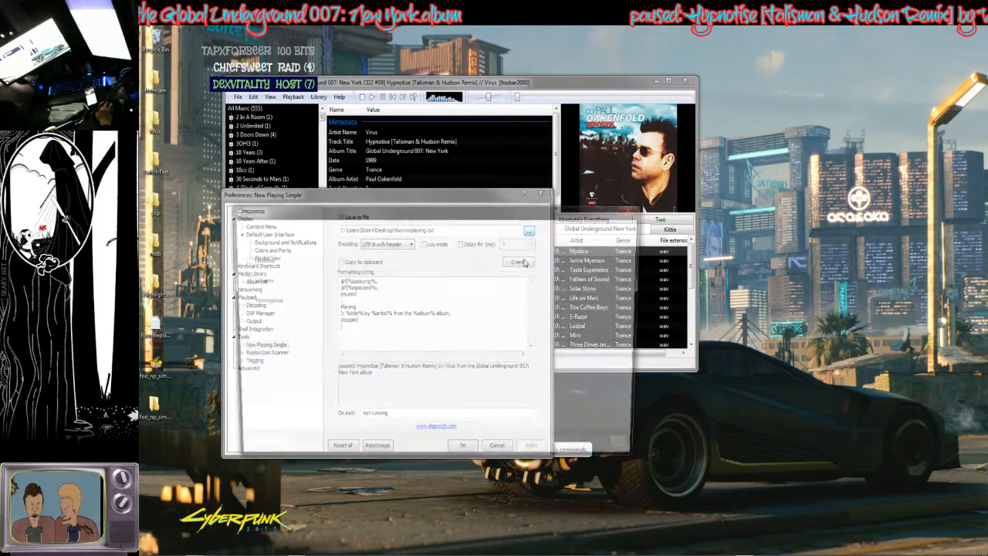
double_click(349, 374)
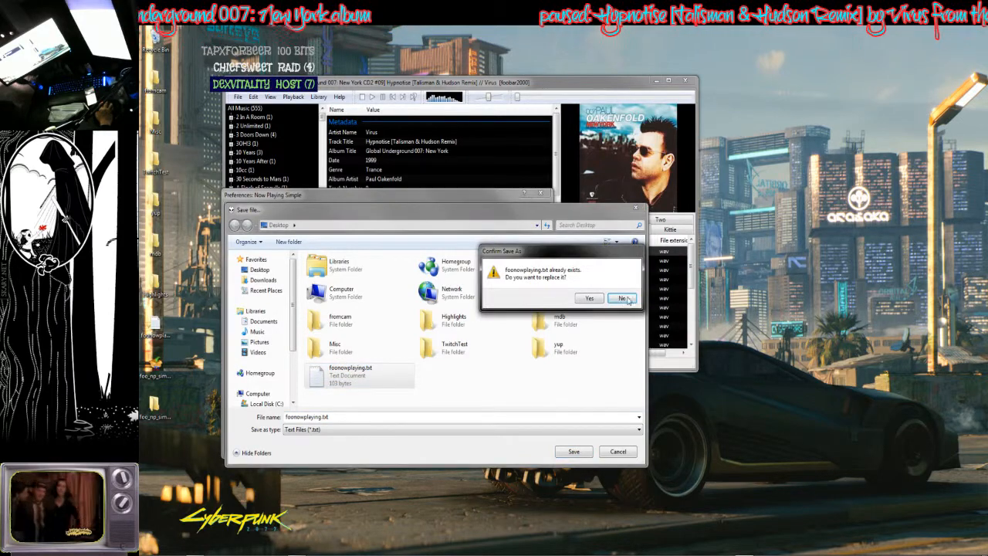
left_click(623, 298)
left_click(625, 452)
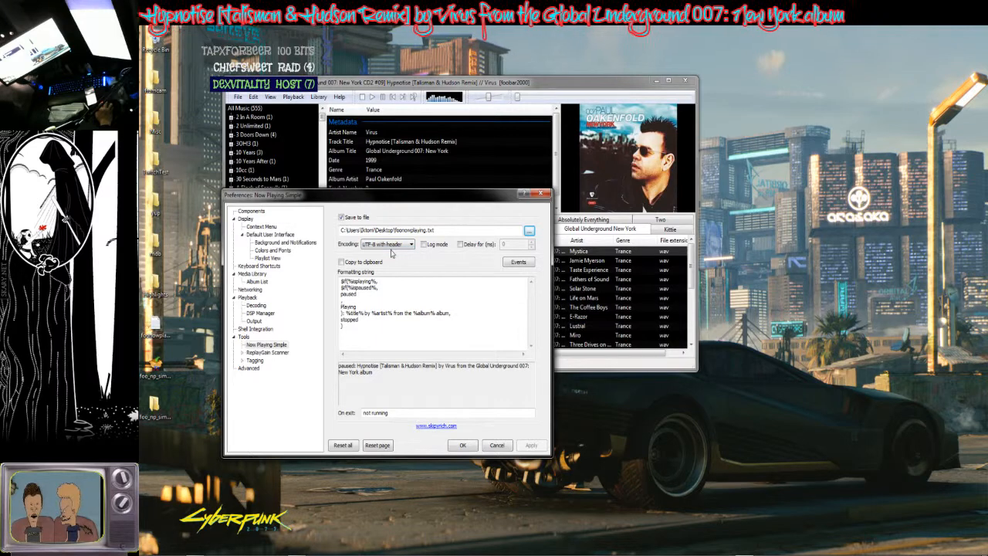
View the available encoding options for the output file, leave UTF-8 with header selected, and close the preferences.
left_click(404, 245)
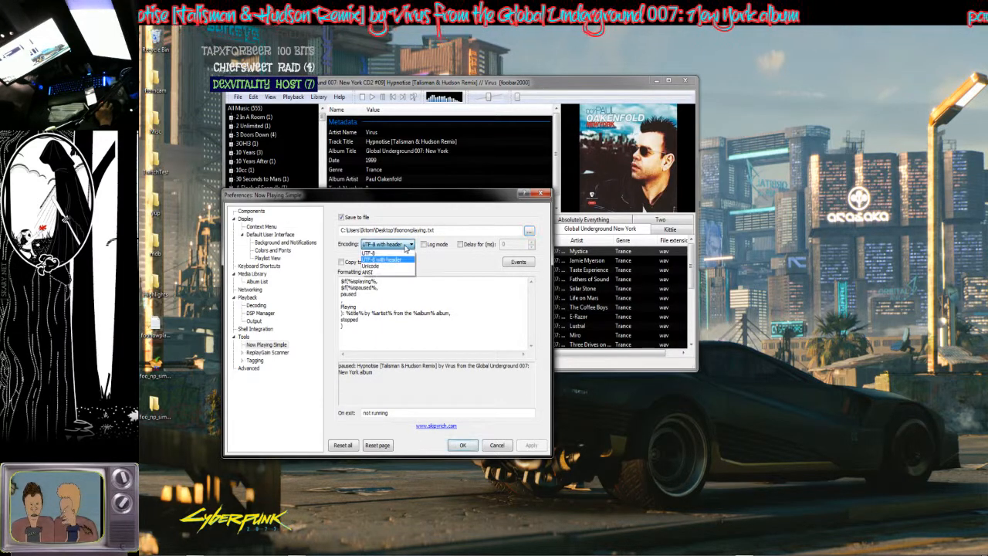
left_click(405, 245)
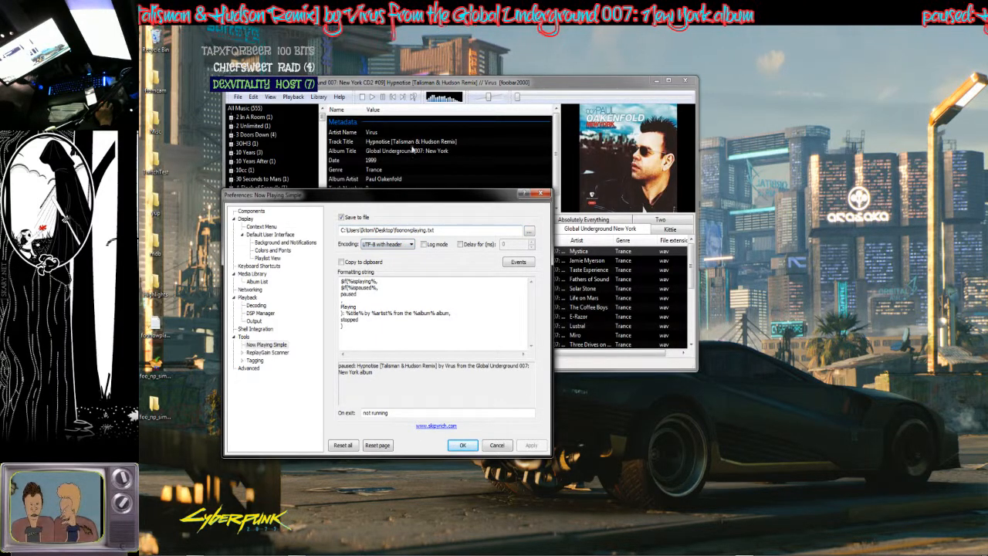
left_click(463, 446)
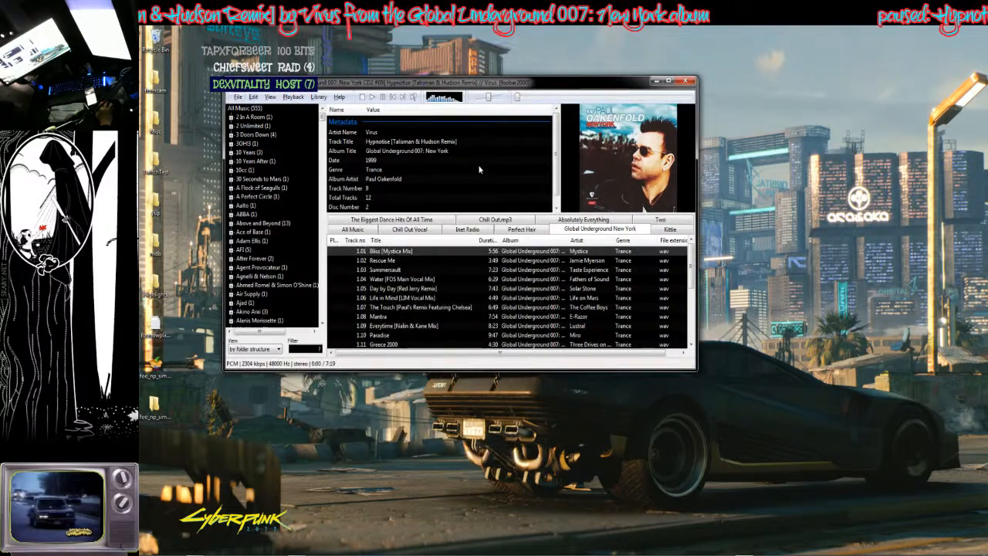
Move the foobar2000 window off this screen, bring OBS Studio onto it, turn off Studio Mode and maximize the OBS window.
left_click_drag(521, 83, 987, 81)
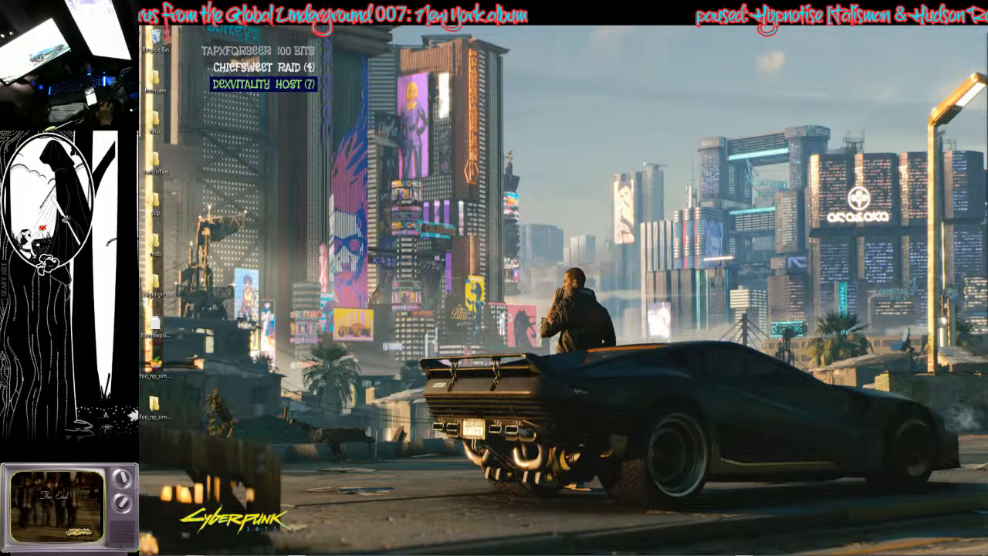
left_click_drag(987, 216, 482, 108)
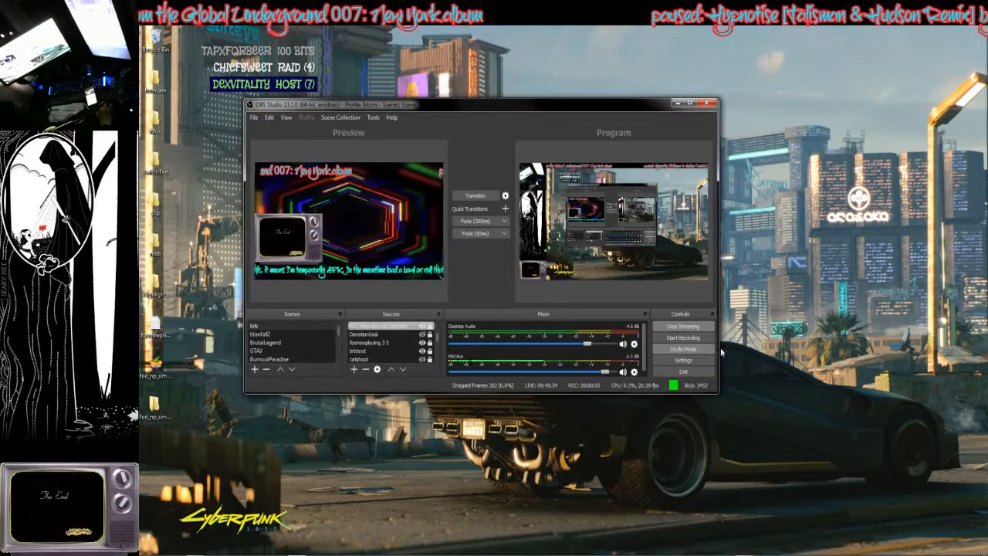
left_click(683, 348)
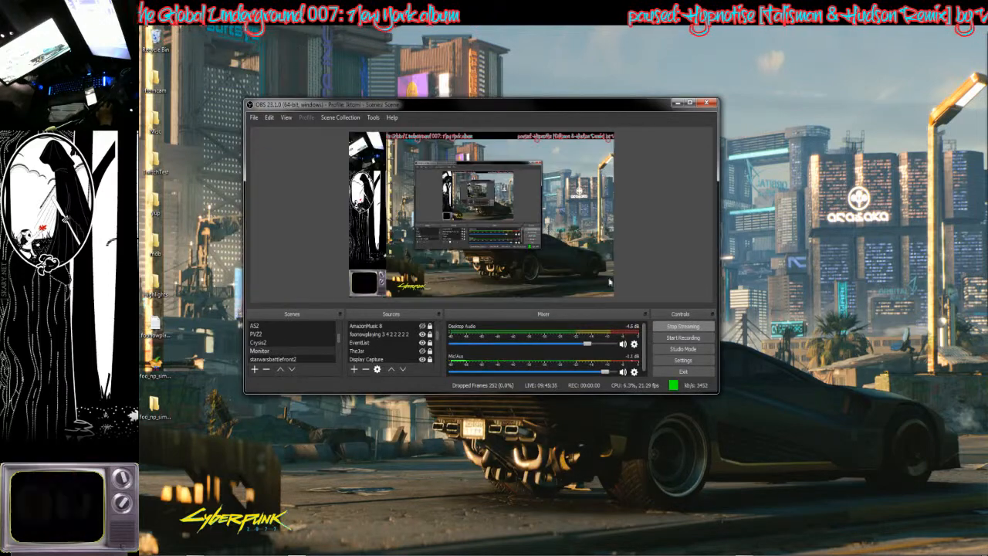
left_click(686, 103)
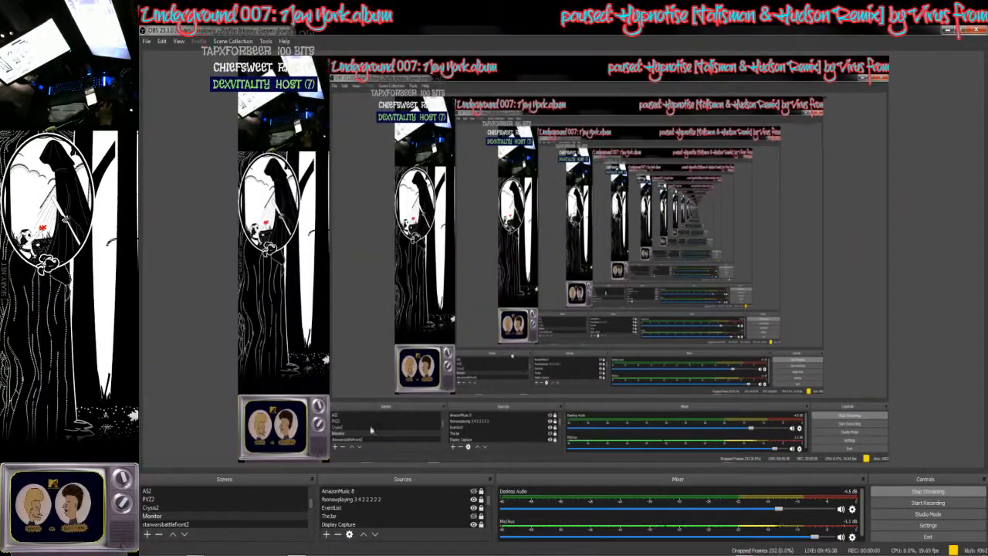
Add a new Text (GDI+) source with a placeholder name to the Monitor scene.
left_click(326, 534)
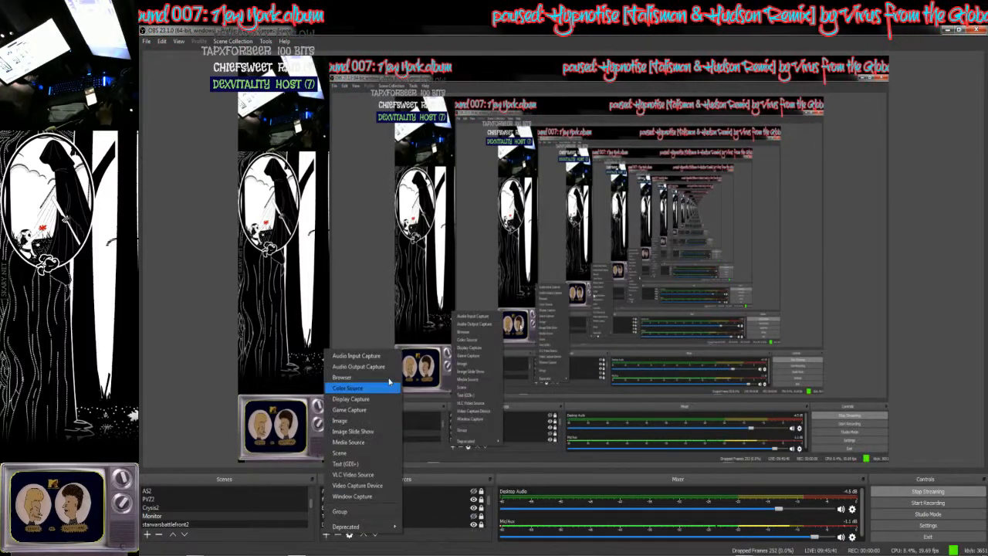
left_click(346, 463)
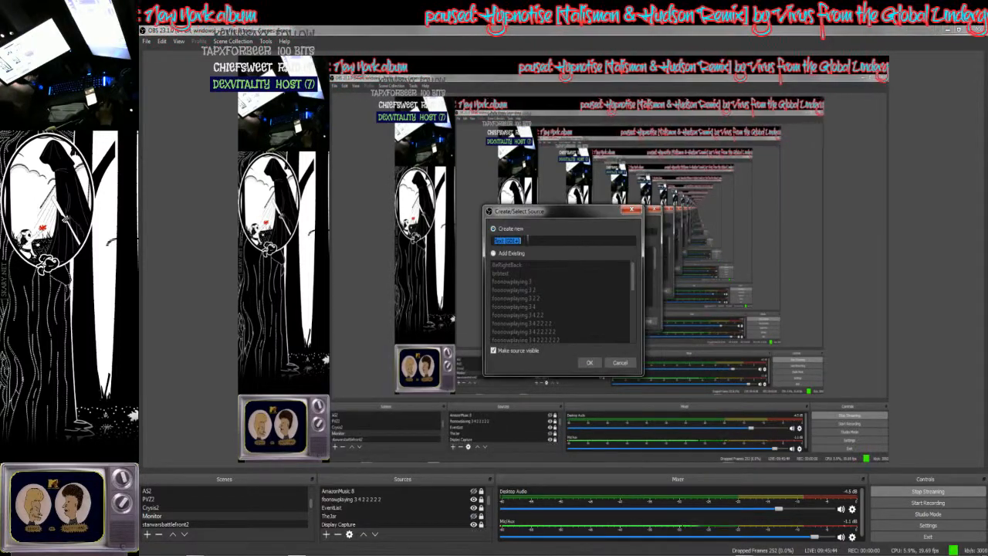
type("gfdsagdfasd")
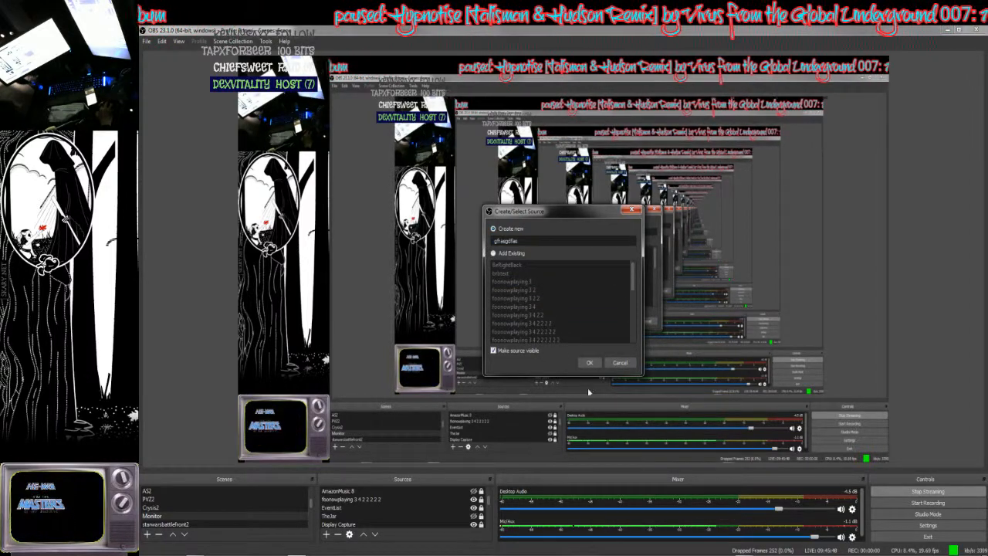
left_click(589, 362)
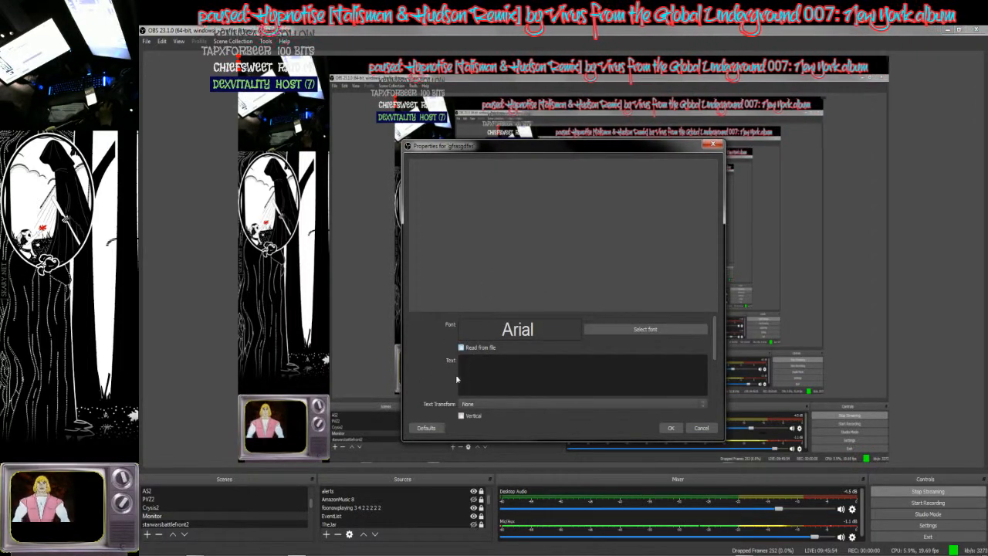
Set the text source to read from file and choose foonowplaying.txt on the desktop.
left_click(462, 348)
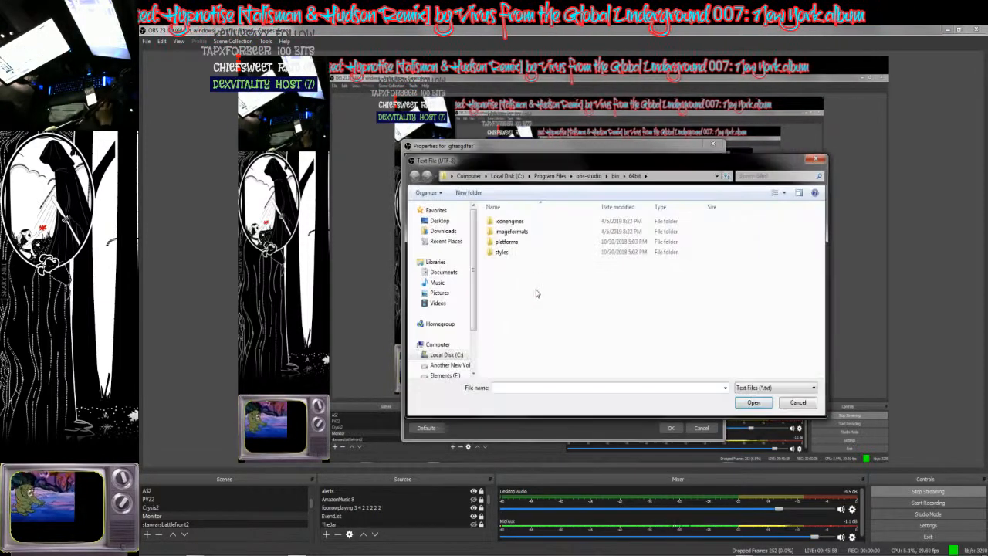
left_click(439, 221)
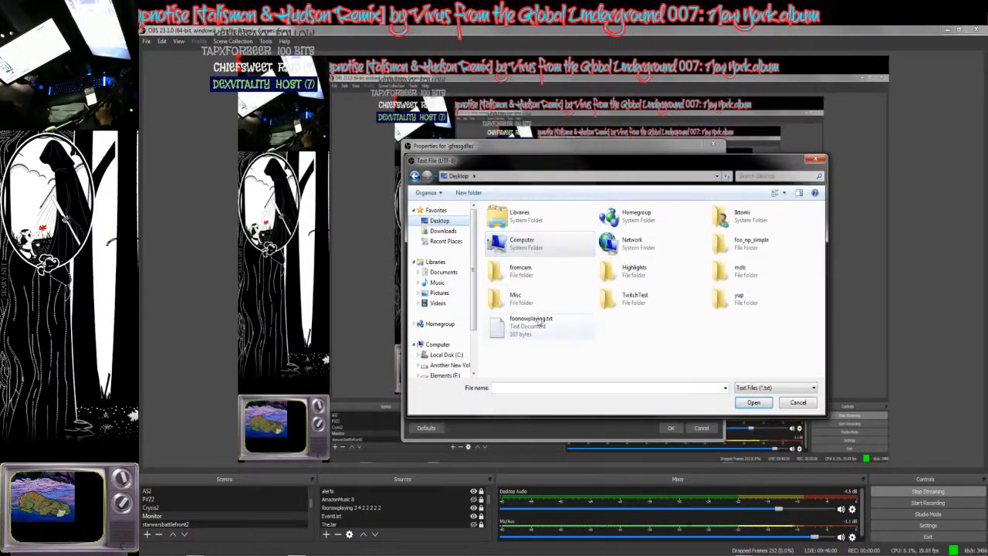
double_click(519, 325)
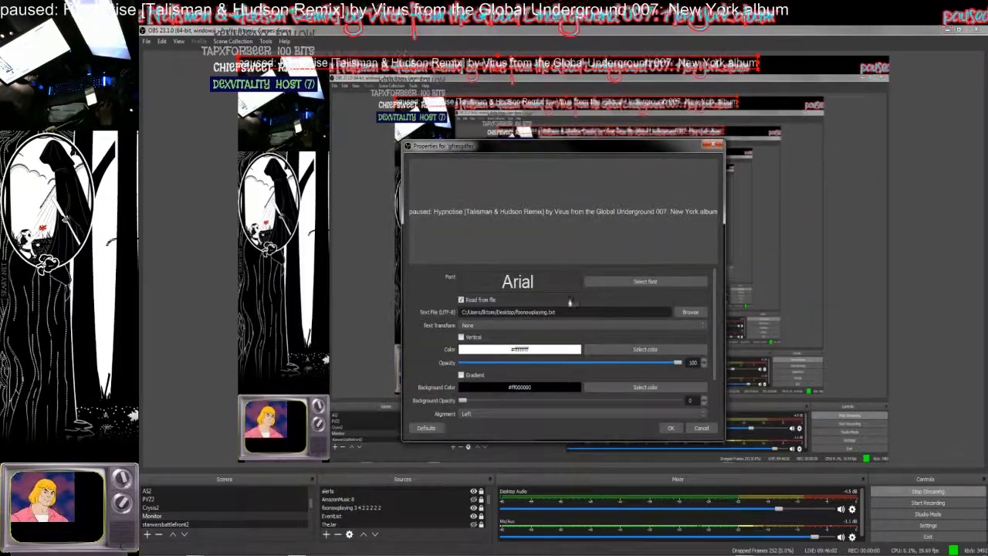
Browse the available fonts and set the text source's font to A Charming Font Italic in Regular style.
left_click(638, 282)
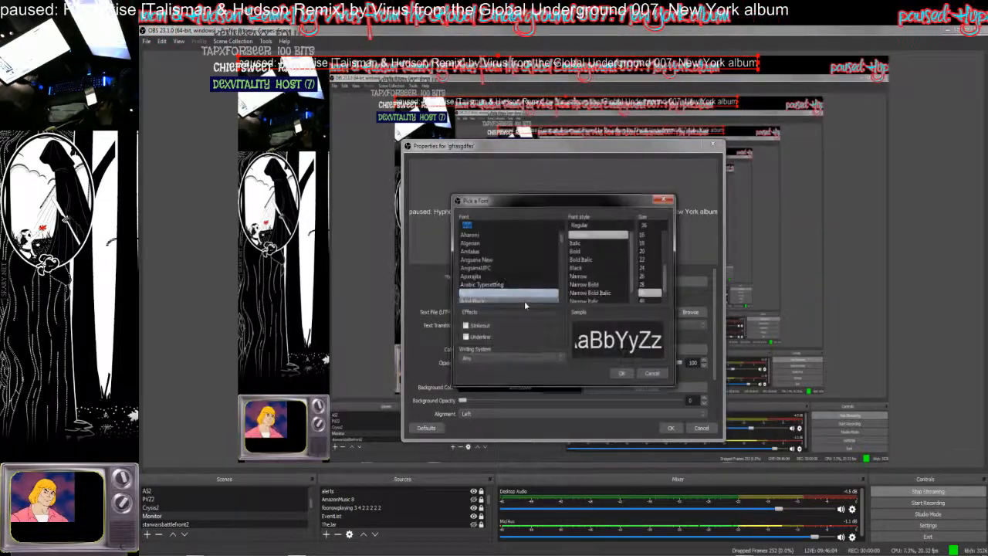
scroll(500, 288, "down", 20)
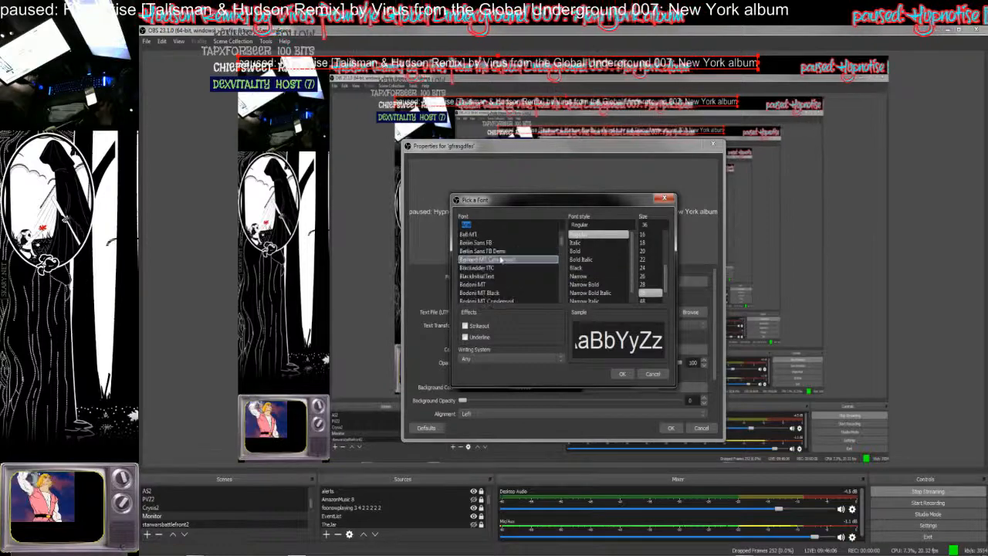
scroll(499, 288, "down", 20)
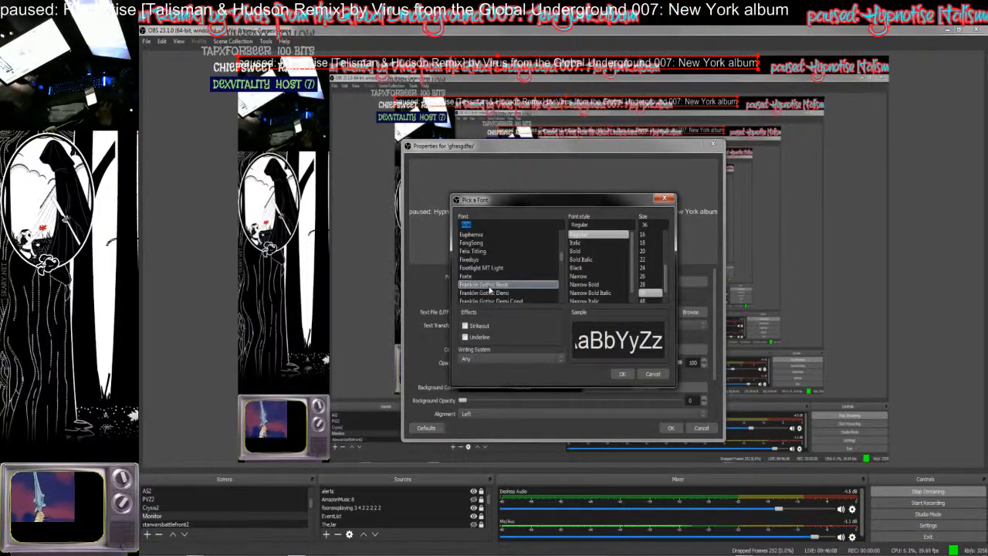
scroll(491, 289, "down", 20)
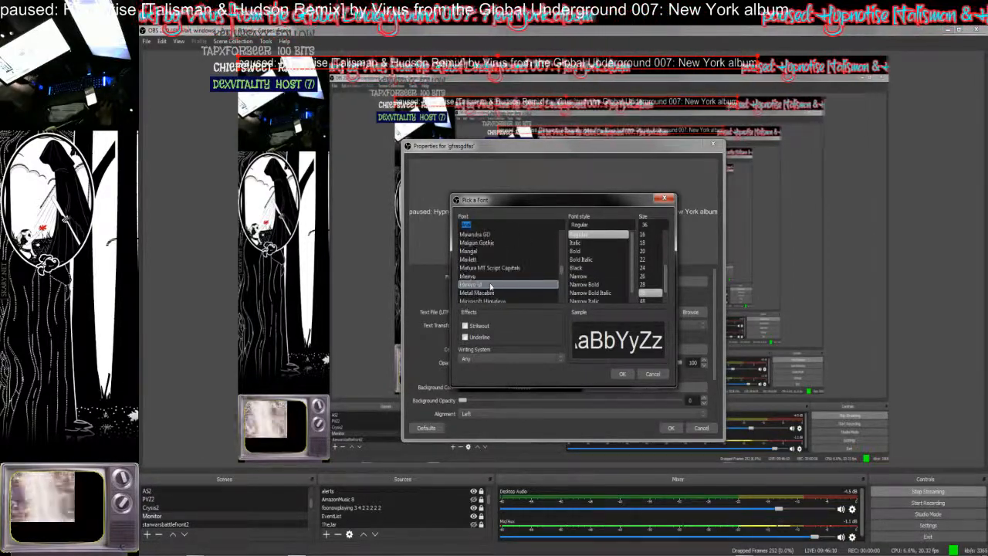
scroll(494, 281, "down", 20)
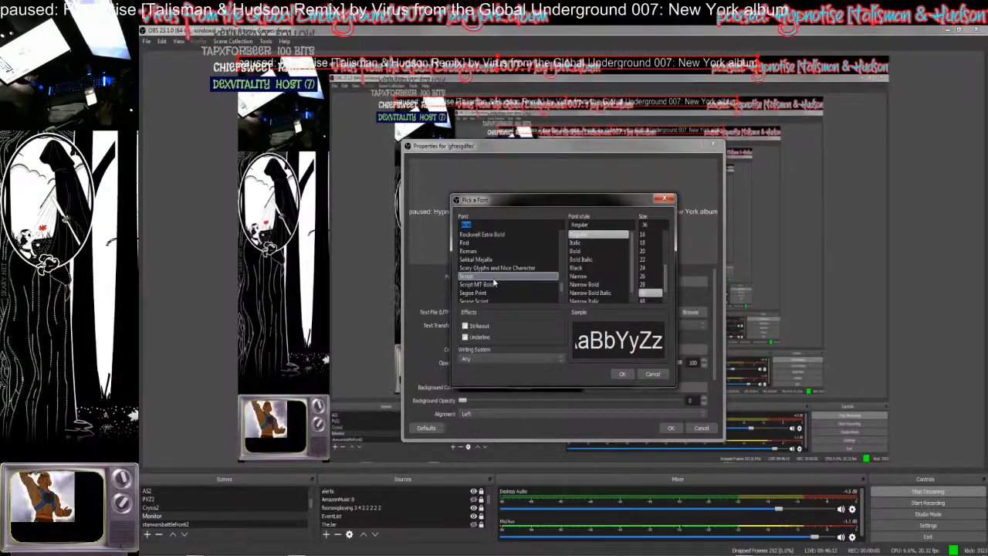
scroll(496, 277, "down", 5)
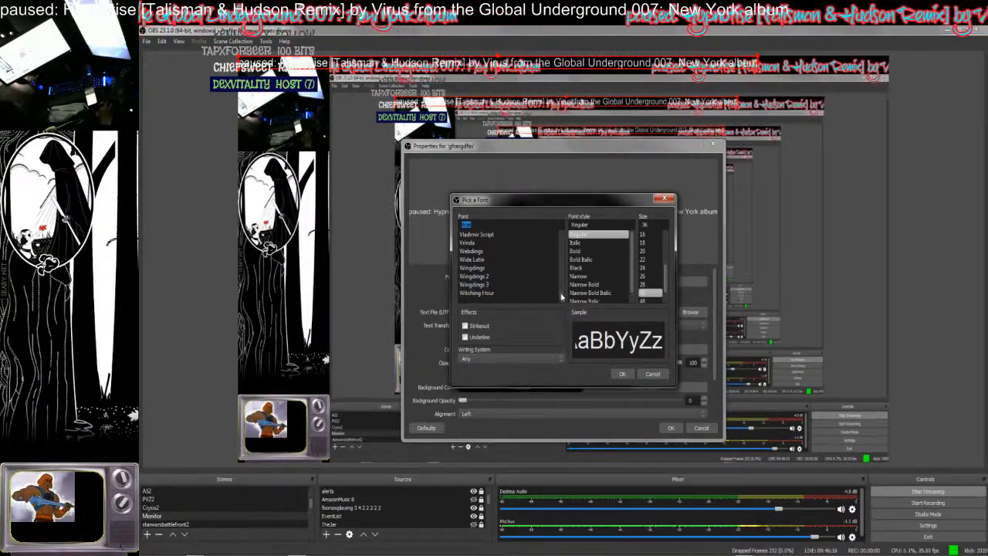
left_click_drag(561, 297, 561, 227)
left_click(504, 255)
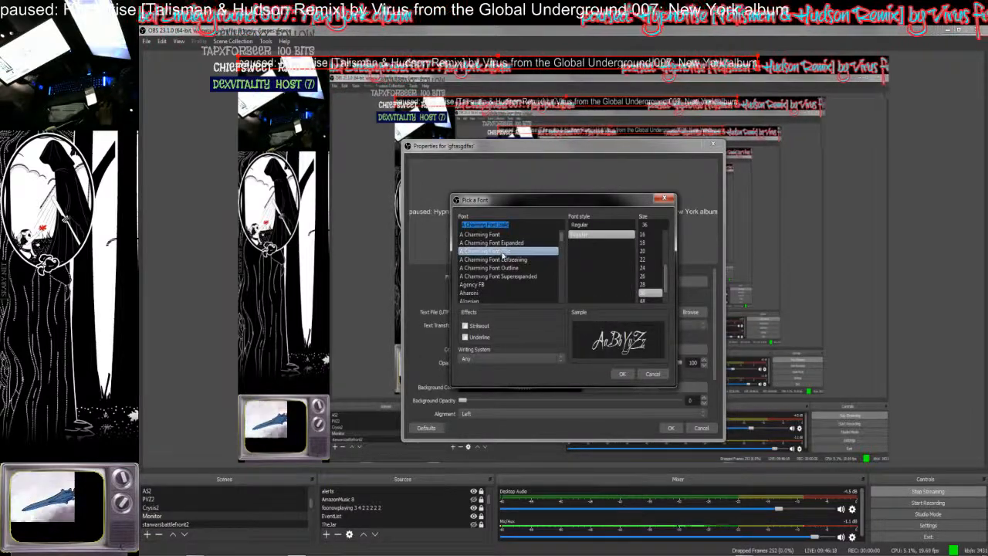
scroll(503, 254, "down", 15)
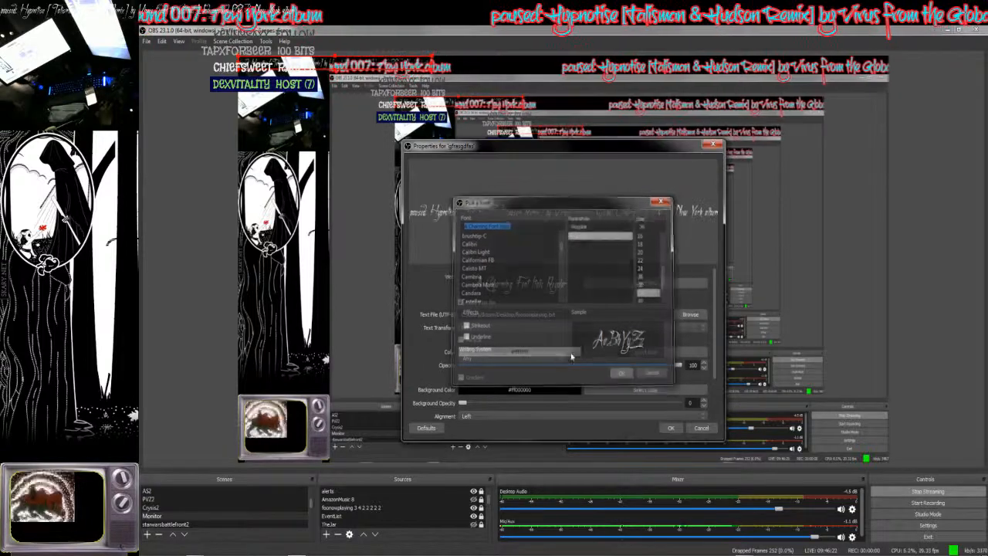
left_click(622, 375)
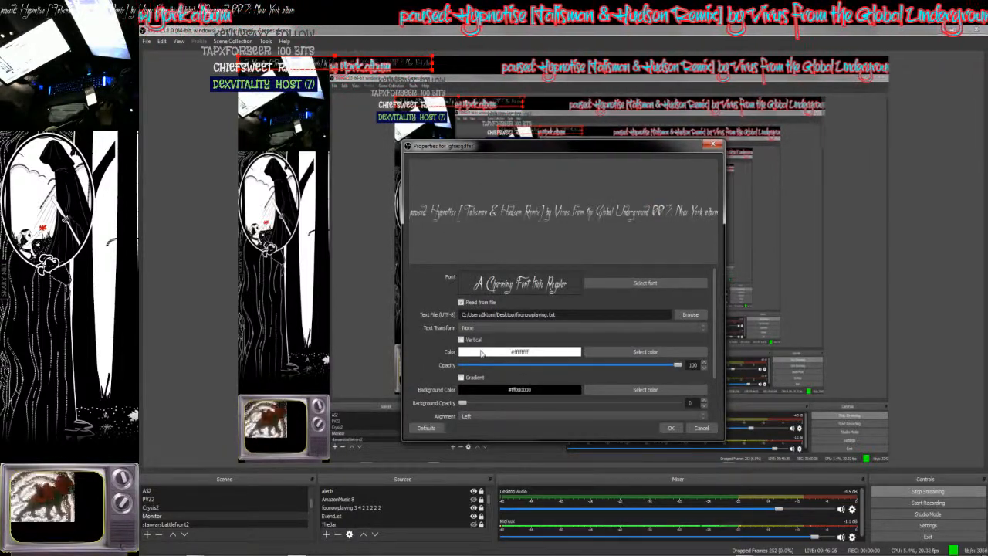
Look through the remaining text settings, cancel the source's properties, and return to the start of the sources list.
scroll(461, 351, "down", 3)
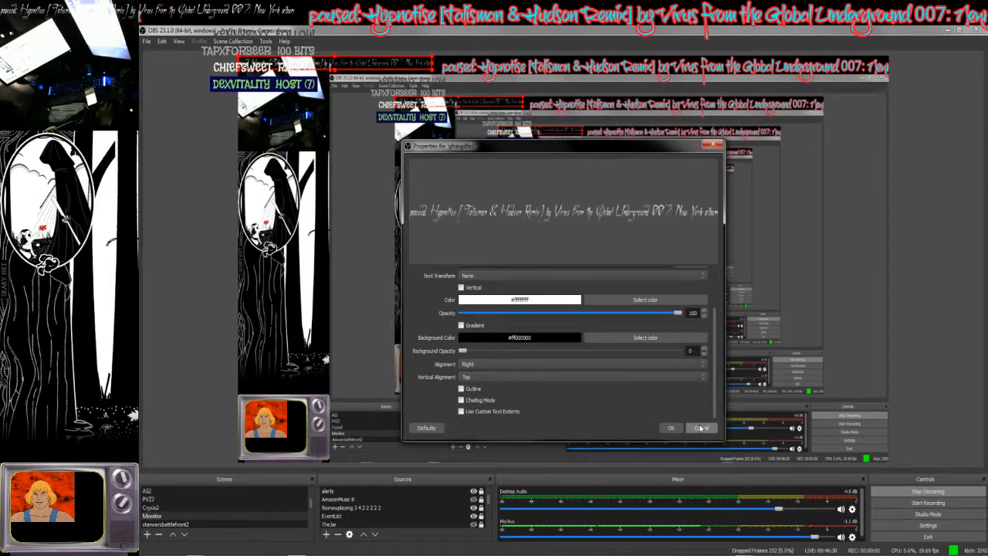
left_click(700, 428)
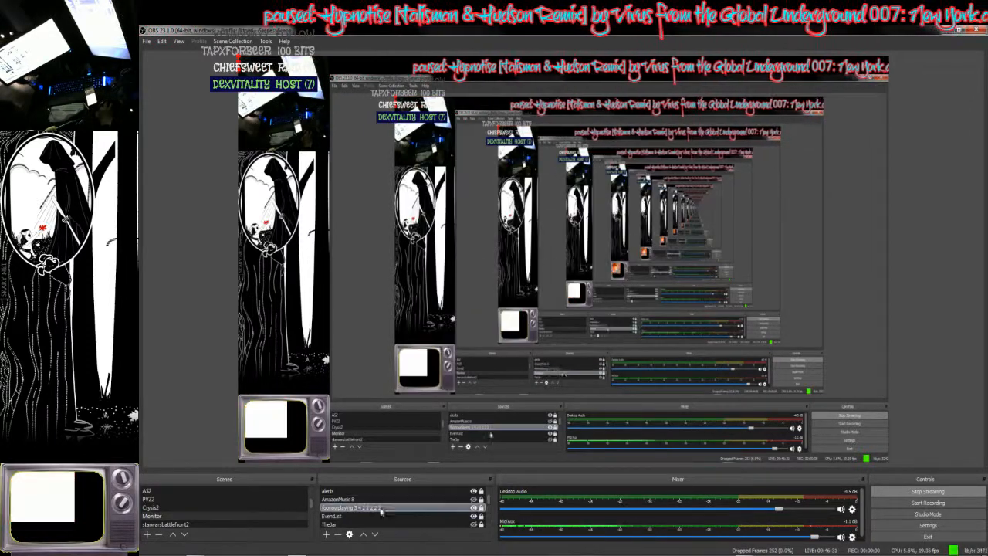
scroll(382, 509, "up", 2)
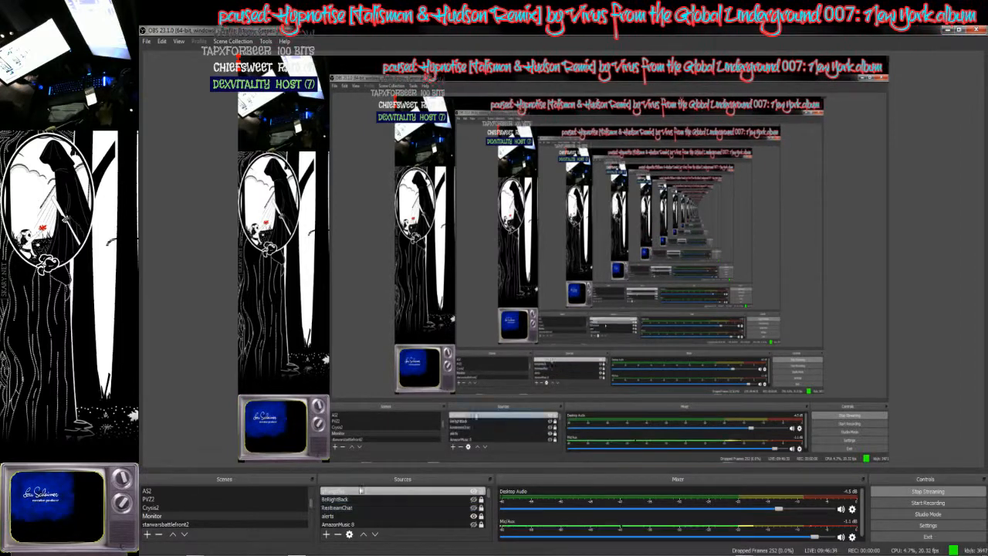